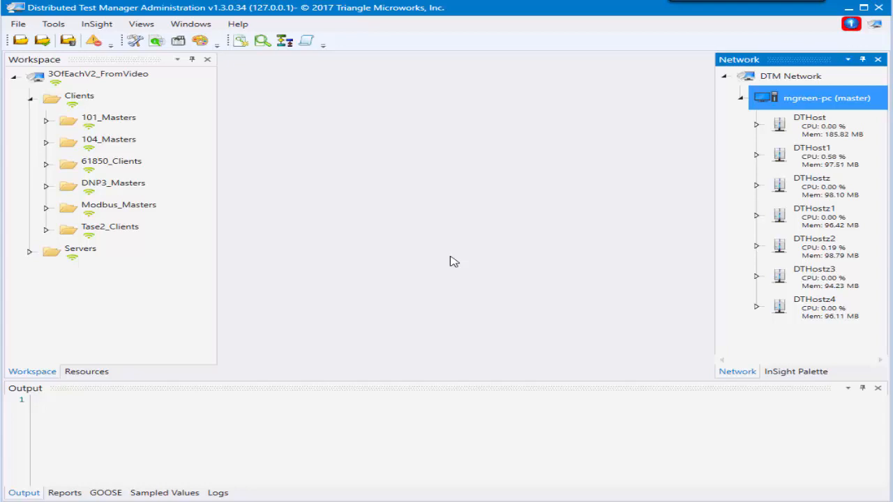
# Expand the Servers and 101_Slaves folders and show the data points of the s101 channel under s101_0.
pyautogui.click(30, 254)
pyautogui.click(61, 276)
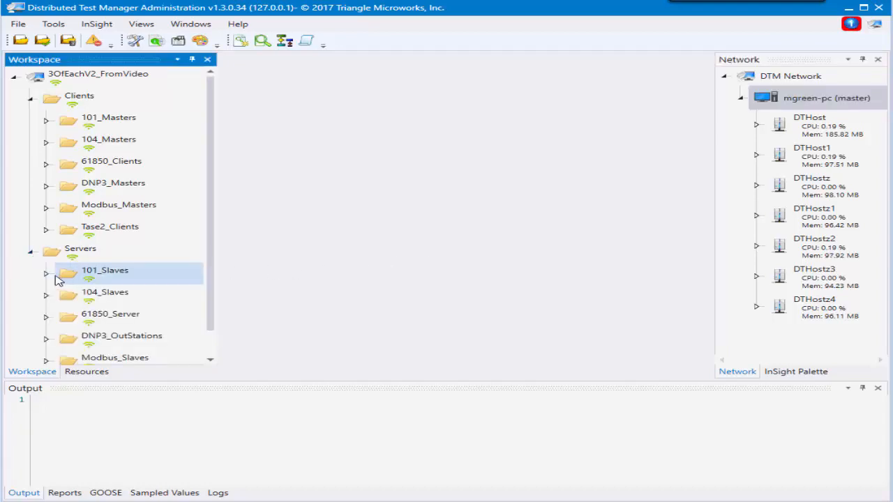
pyautogui.click(48, 274)
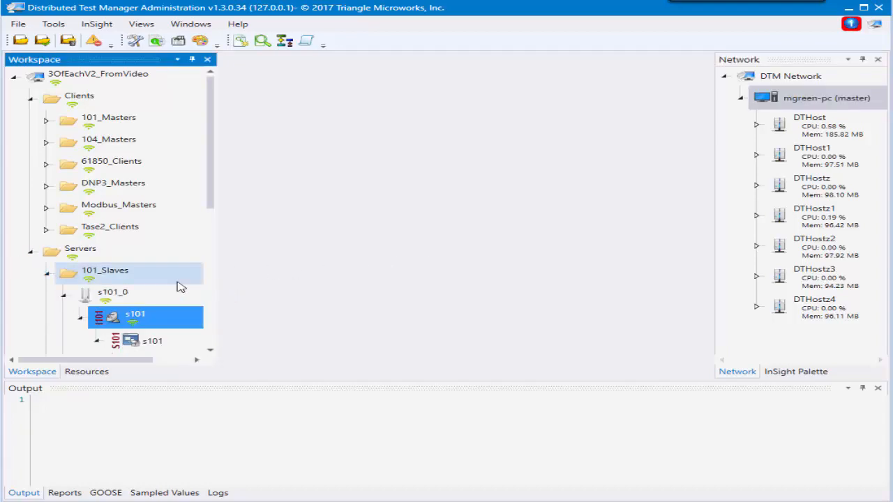
pyautogui.scroll(-3, 177, 285)
pyautogui.rightClick(150, 239)
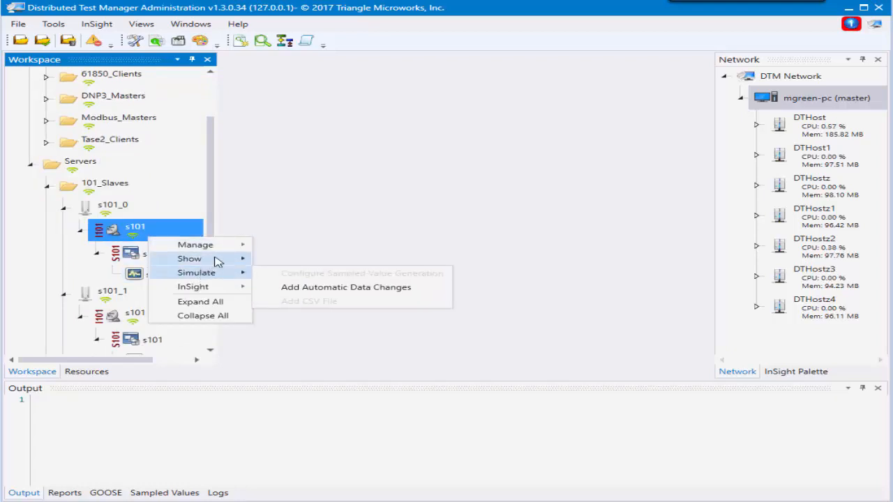
pyautogui.moveTo(235, 259)
pyautogui.click(306, 287)
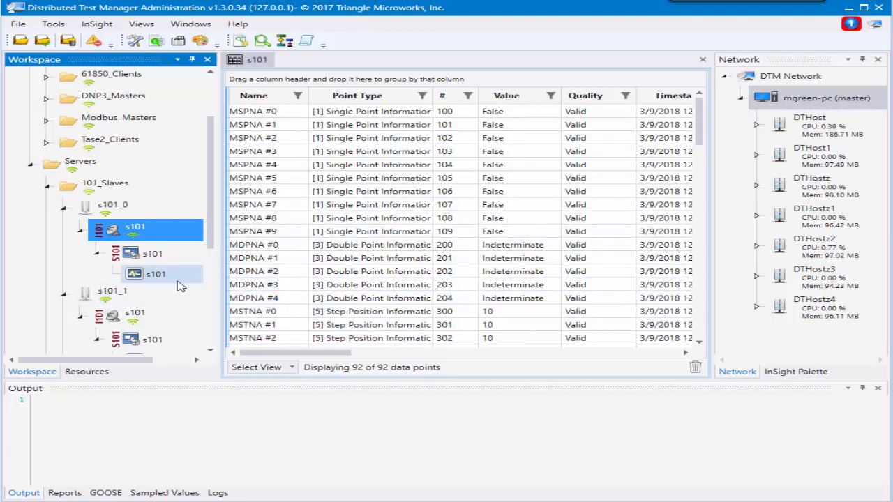
# Start adding automatic data changes to the s101 channel under s101_0.
pyautogui.rightClick(140, 236)
pyautogui.moveTo(196, 270)
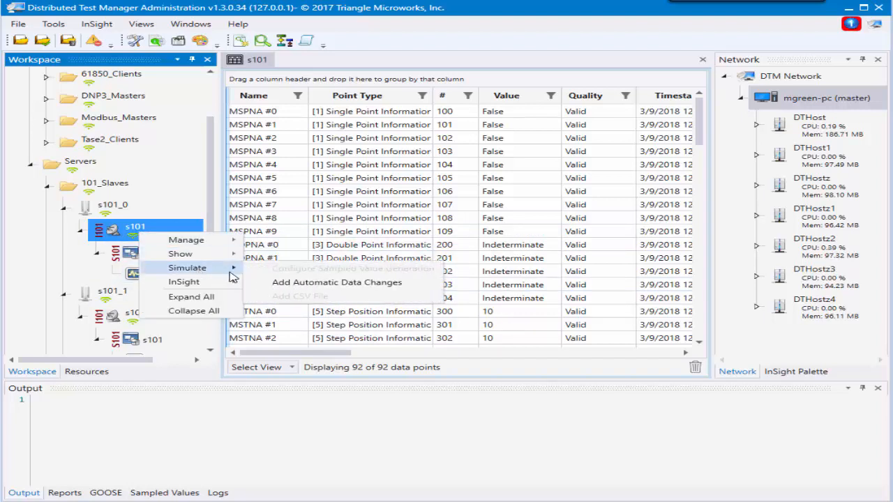
pyautogui.click(284, 286)
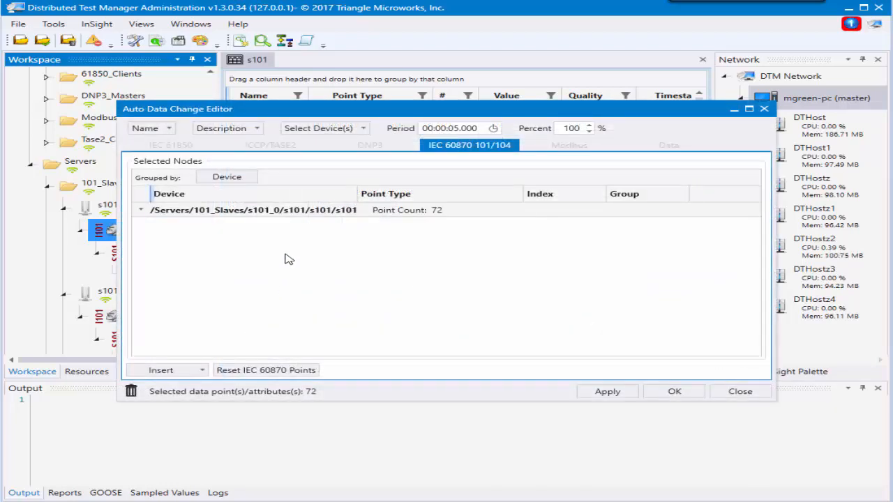
# Review the name, description, device selection, period and percent settings of the automatic data change.
pyautogui.click(147, 129)
pyautogui.click(222, 131)
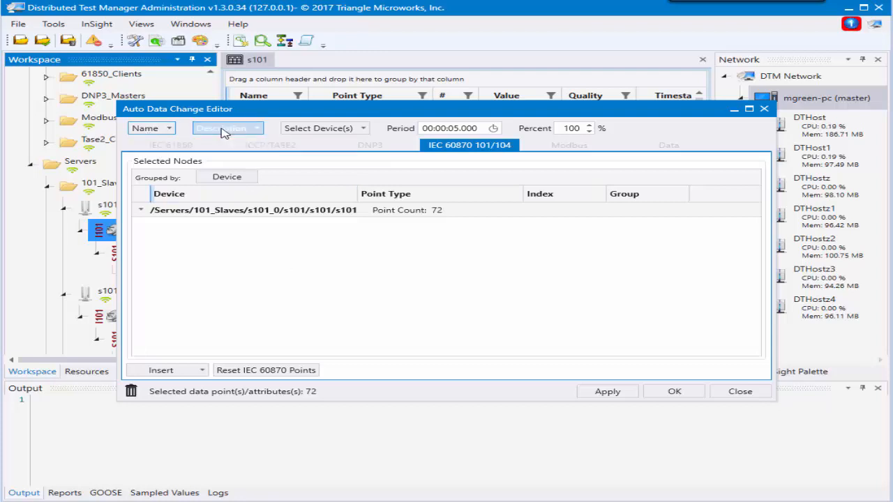
pyautogui.click(312, 132)
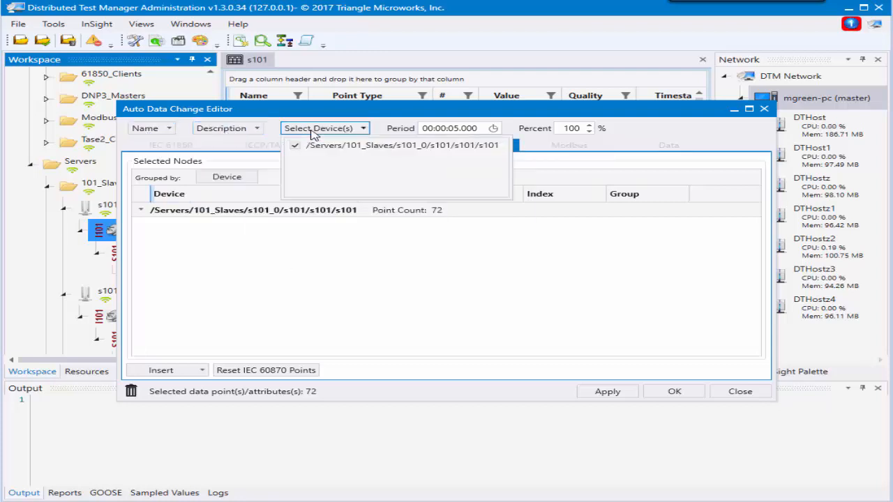
pyautogui.click(491, 131)
pyautogui.click(493, 129)
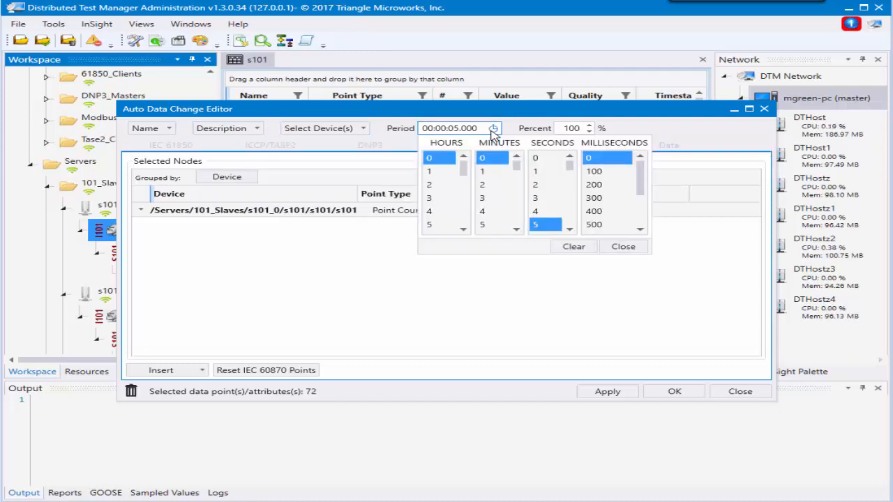
pyautogui.click(572, 129)
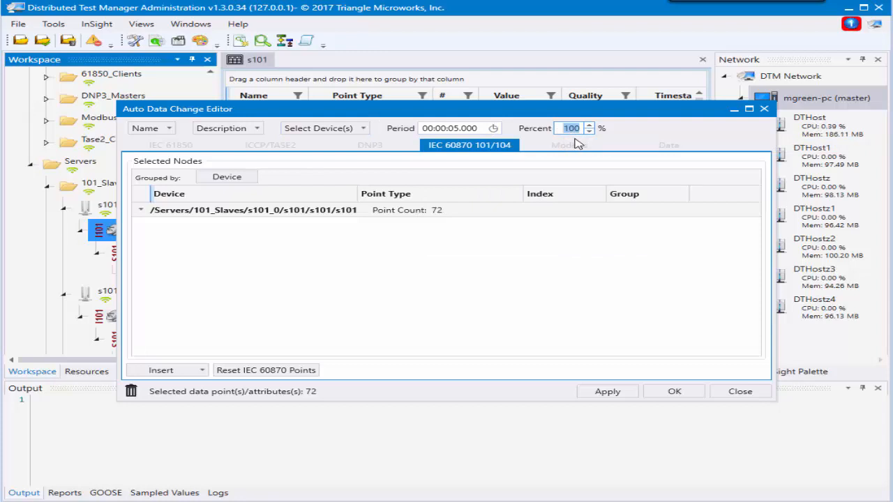
# Expand the s101 device's point list and remove the Single Point Information points with indexes 104, 106 and 107.
pyautogui.doubleClick(153, 216)
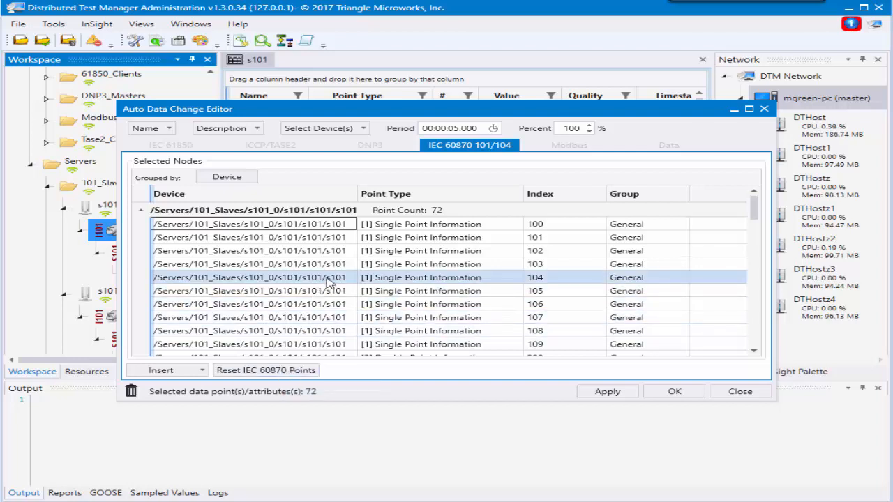
pyautogui.moveTo(332, 277); pyautogui.dragTo(133, 390)
pyautogui.moveTo(258, 293); pyautogui.dragTo(133, 391)
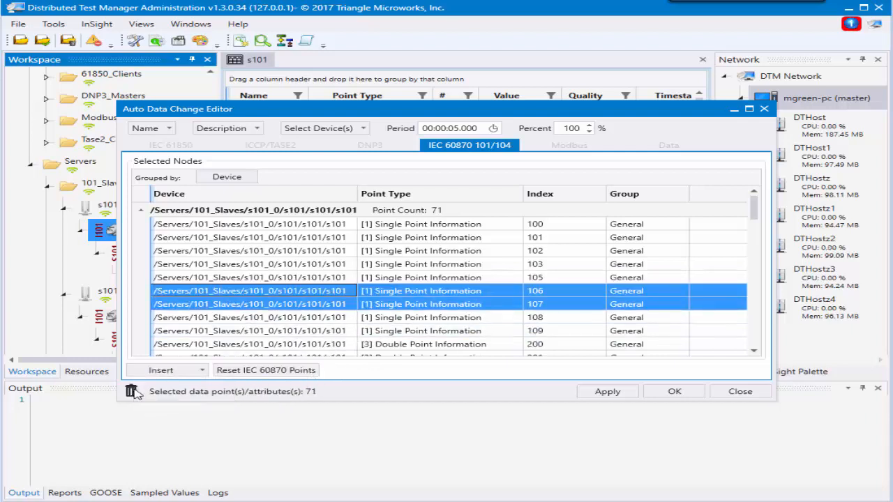
# Reset the IEC 60870 points to empty the selected nodes and look through the interrogation group options for inserting points.
pyautogui.click(296, 371)
pyautogui.click(187, 373)
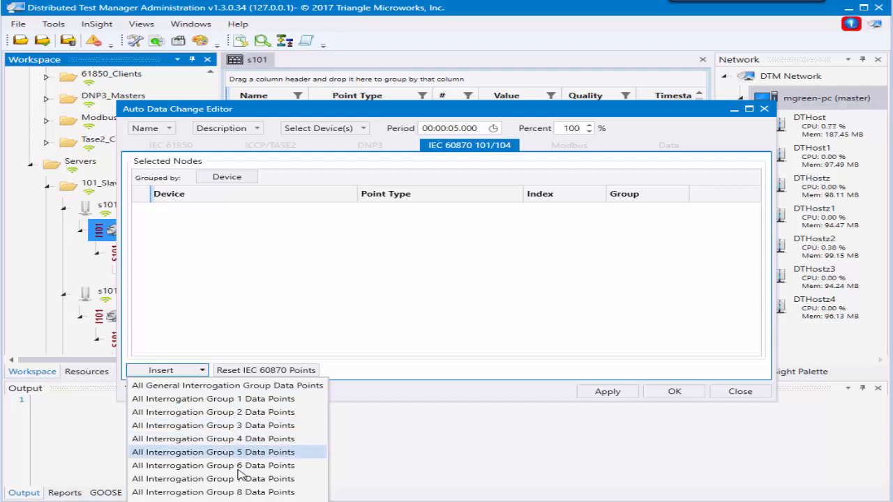
pyautogui.click(250, 418)
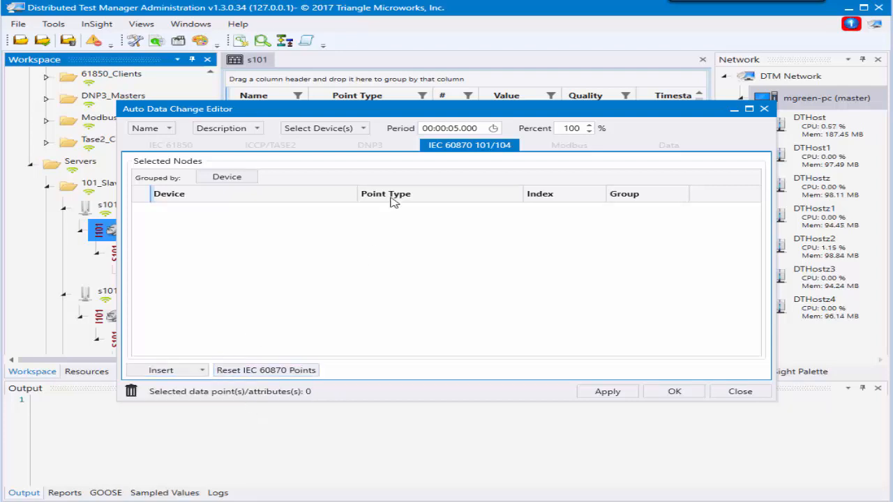
# Add points MSPNA #5, #3 and #4 from the s101 point list to the automatic data change and confirm it.
pyautogui.moveTo(398, 115); pyautogui.dragTo(747, 106)
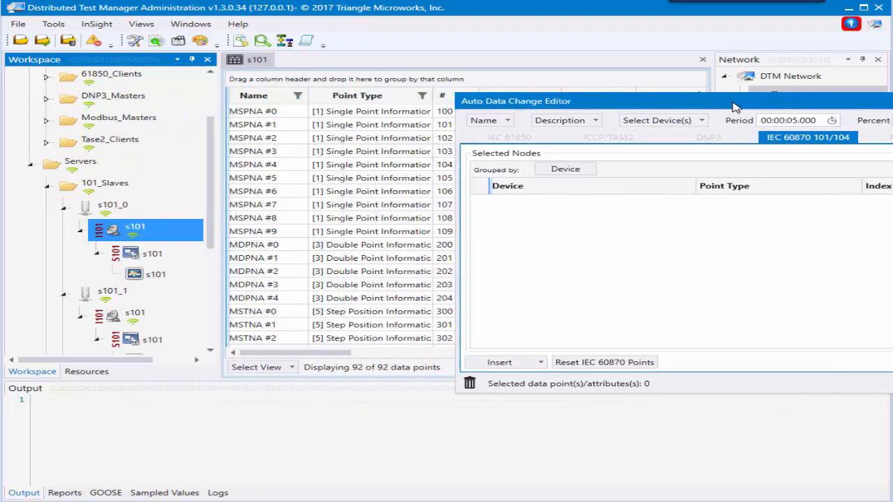
pyautogui.moveTo(343, 178); pyautogui.dragTo(514, 219)
pyautogui.moveTo(333, 152); pyautogui.dragTo(514, 225)
pyautogui.moveTo(303, 166); pyautogui.dragTo(496, 213)
pyautogui.click(480, 202)
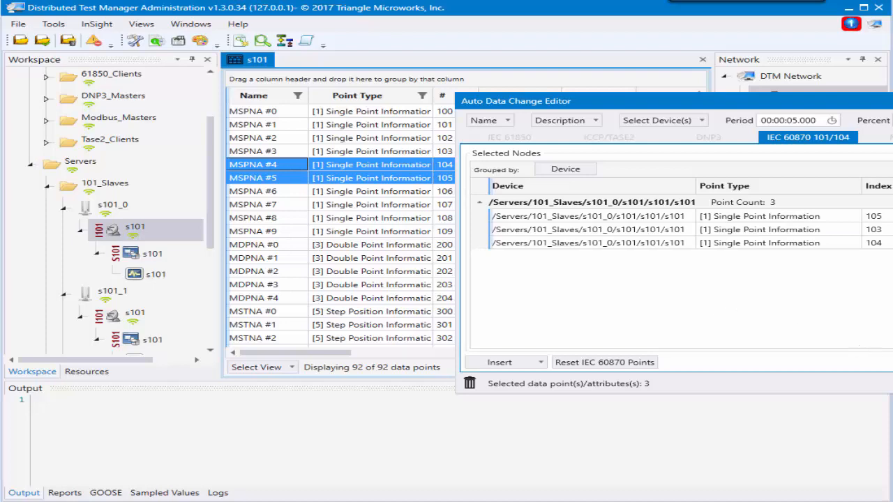
pyautogui.click(892, 383)
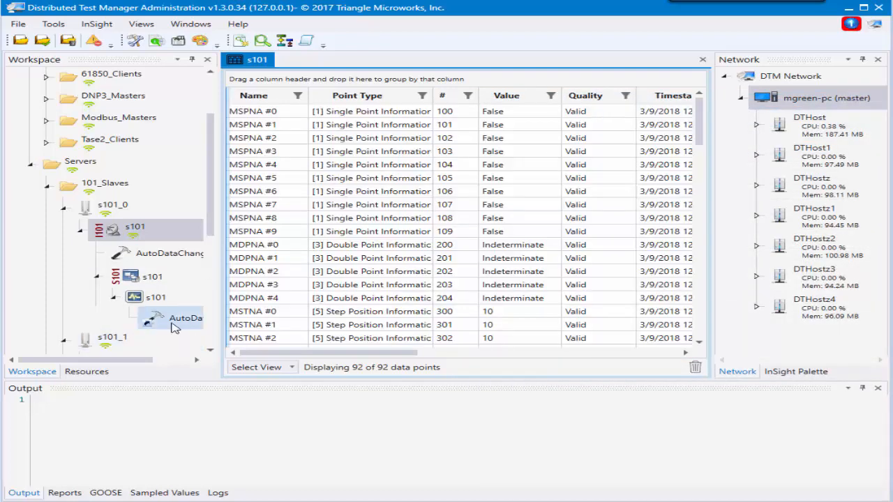
# Collapse the s101_0, s101_1 and s101_2 devices in the 101_Slaves folder.
pyautogui.moveTo(196, 264)
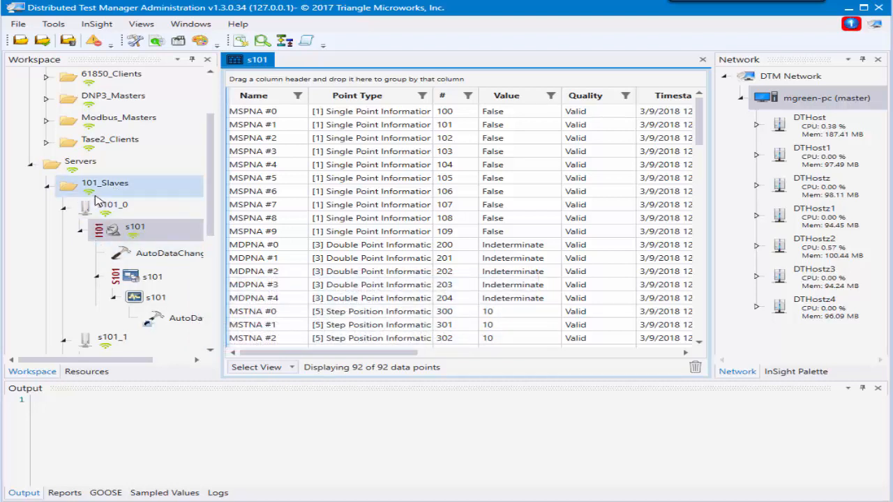
pyautogui.click(63, 208)
pyautogui.click(64, 231)
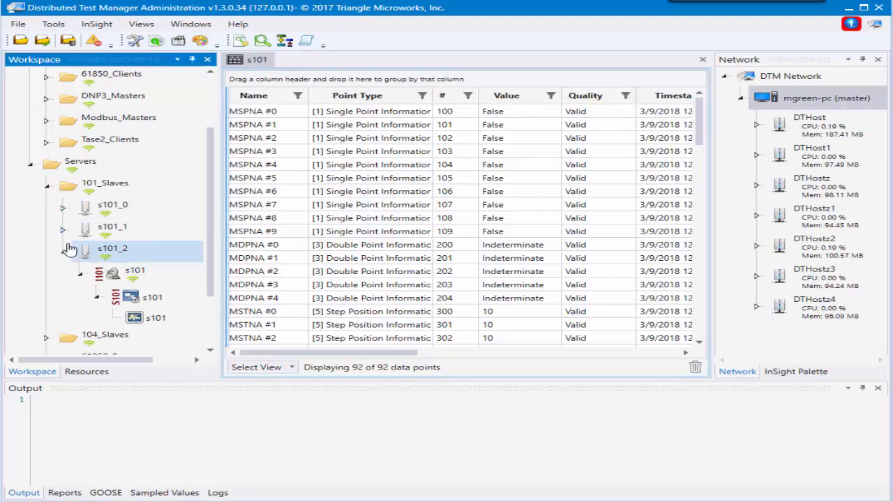
pyautogui.click(63, 251)
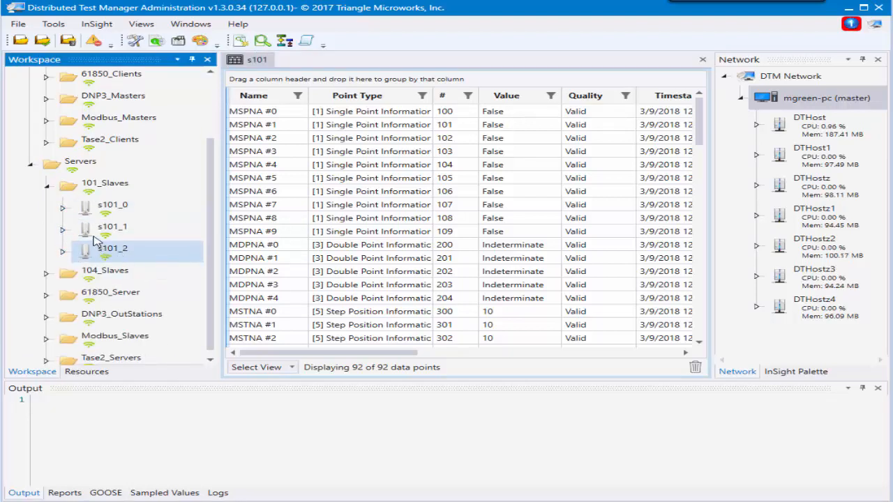
# Add automatic data changes to the 101_Slaves folder, creating default data points for its three devices.
pyautogui.moveTo(117, 199)
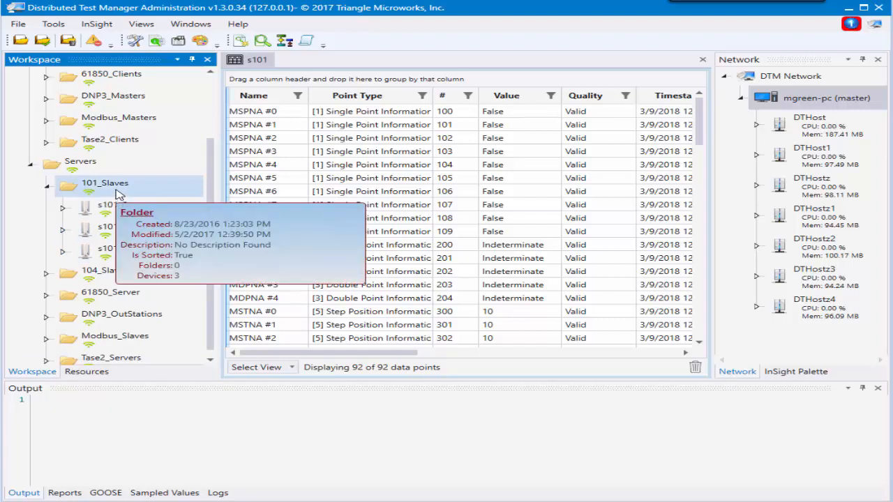
pyautogui.rightClick(117, 195)
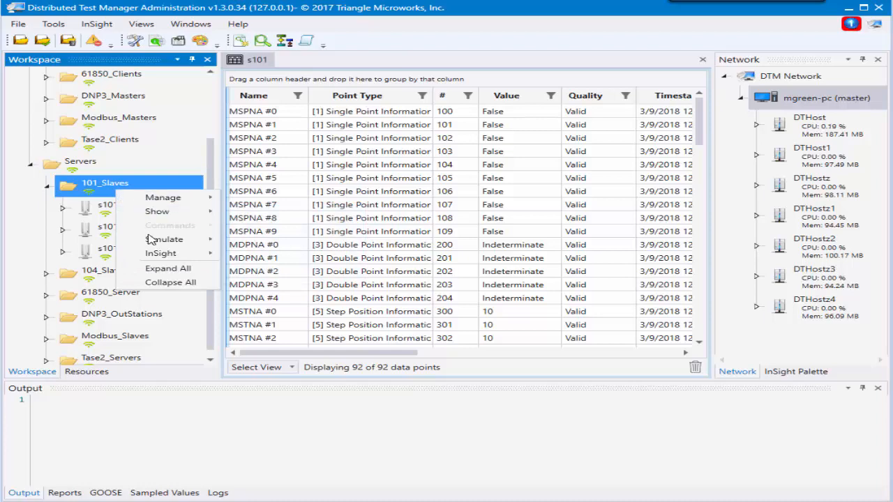
pyautogui.moveTo(151, 240)
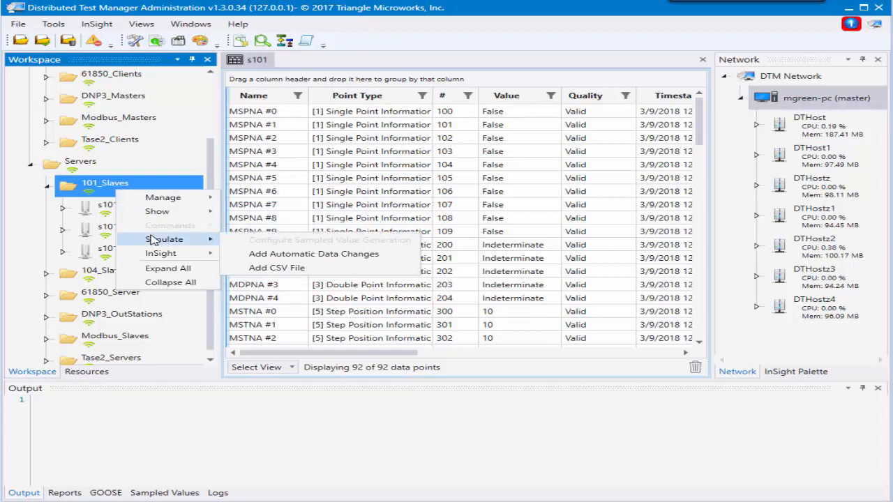
pyautogui.click(256, 256)
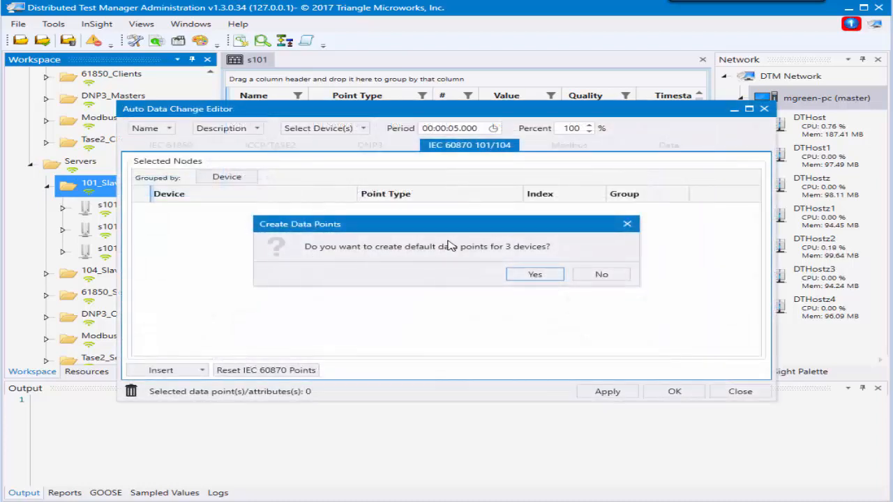
pyautogui.click(515, 275)
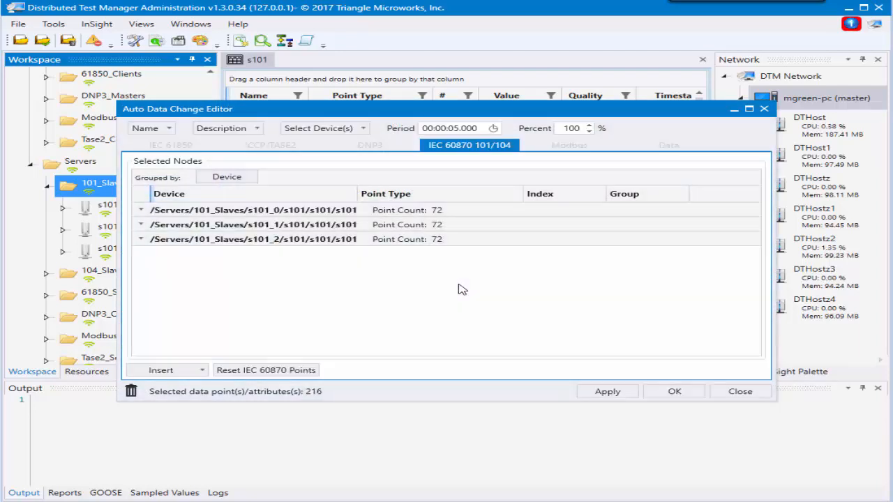
# Review the insert options, keep all three devices participating, and confirm the folder's automatic data change.
pyautogui.click(198, 373)
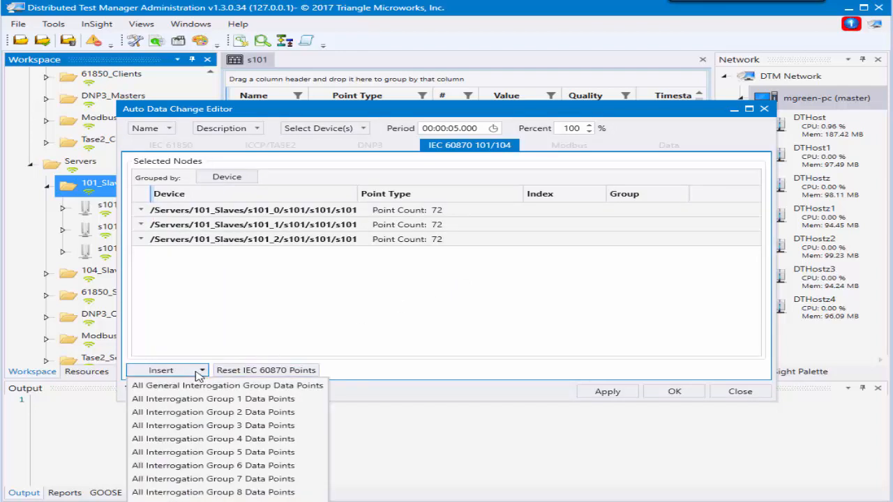
pyautogui.click(254, 327)
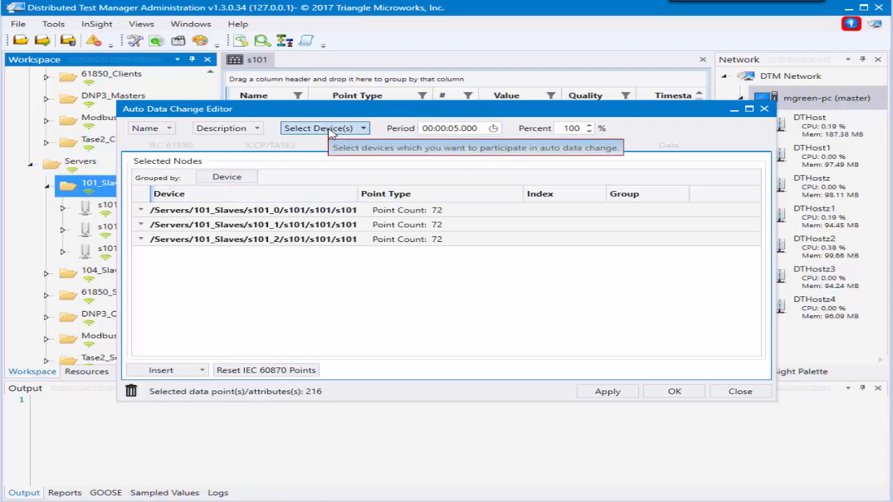
pyautogui.click(331, 130)
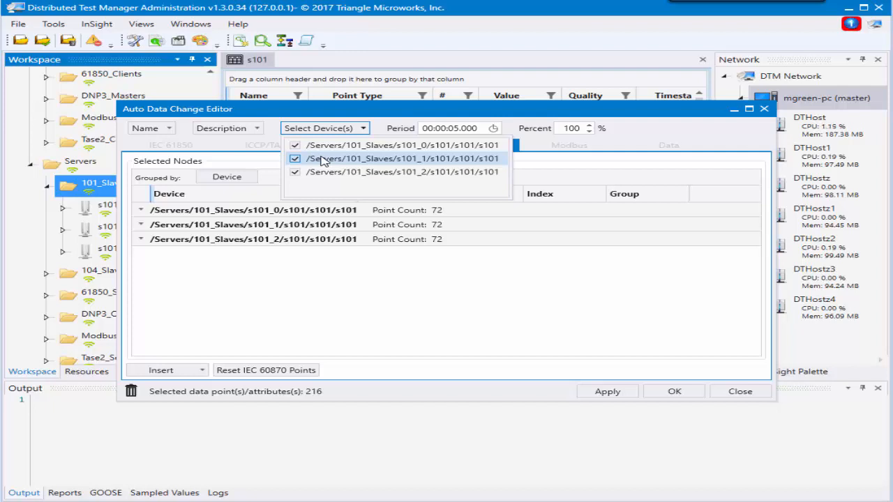
pyautogui.click(447, 283)
pyautogui.click(662, 398)
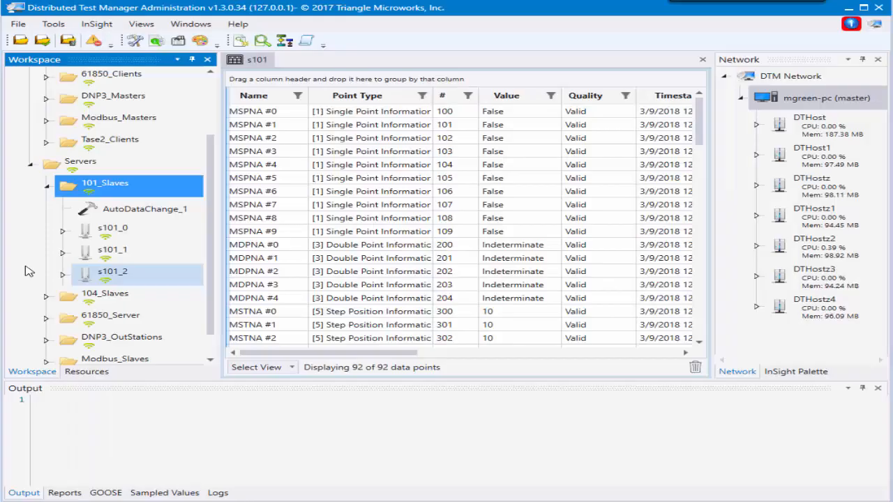
# Expand s101_0 and examine the automatic data change nodes listed beneath its s101 channel and device.
pyautogui.click(28, 272)
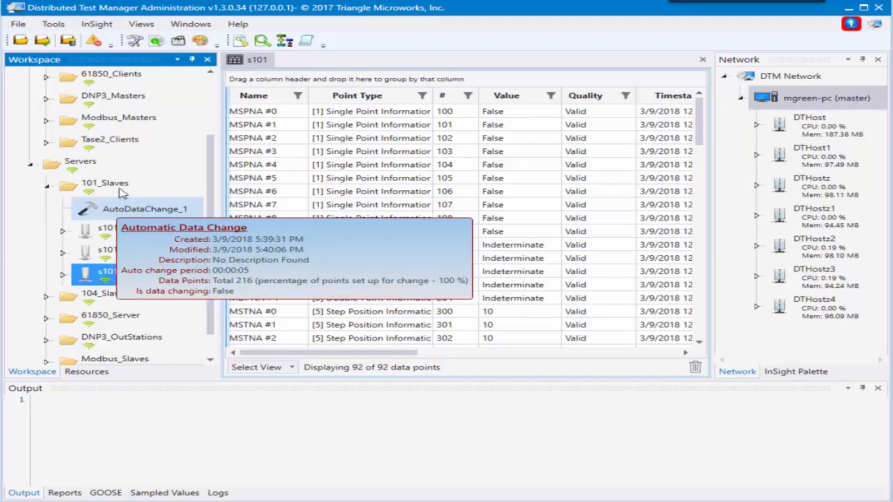
pyautogui.click(63, 232)
pyautogui.scroll(-2, 115, 273)
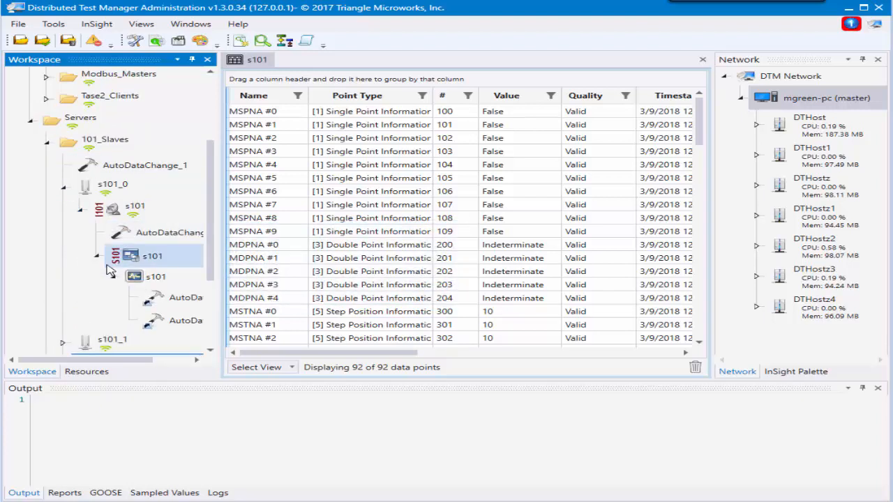
pyautogui.scroll(-2, 132, 286)
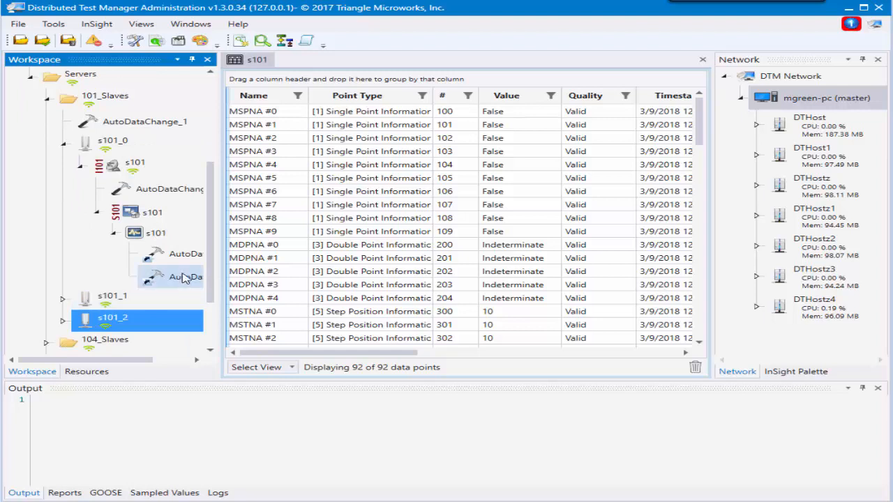
pyautogui.moveTo(164, 288)
# Collapse s101_0 and the 101_Slaves folder, and check the folder's details for its auto change nodes.
pyautogui.click(62, 148)
pyautogui.click(46, 154)
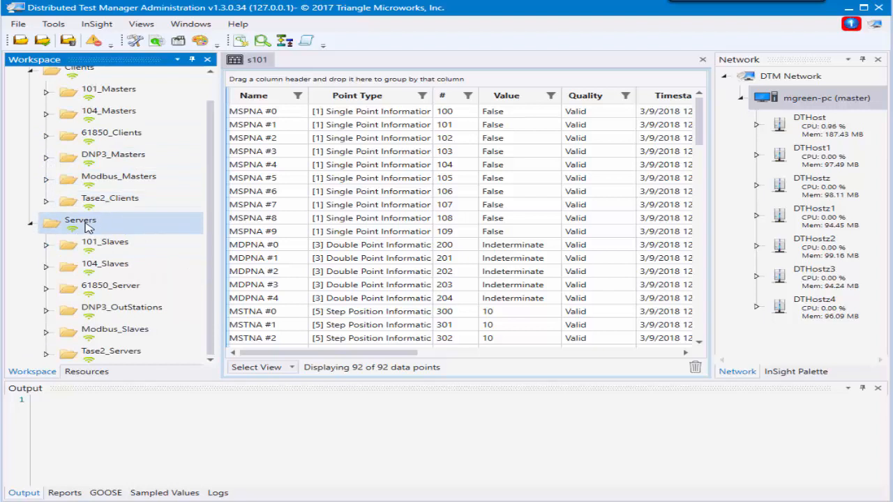
pyautogui.moveTo(87, 227)
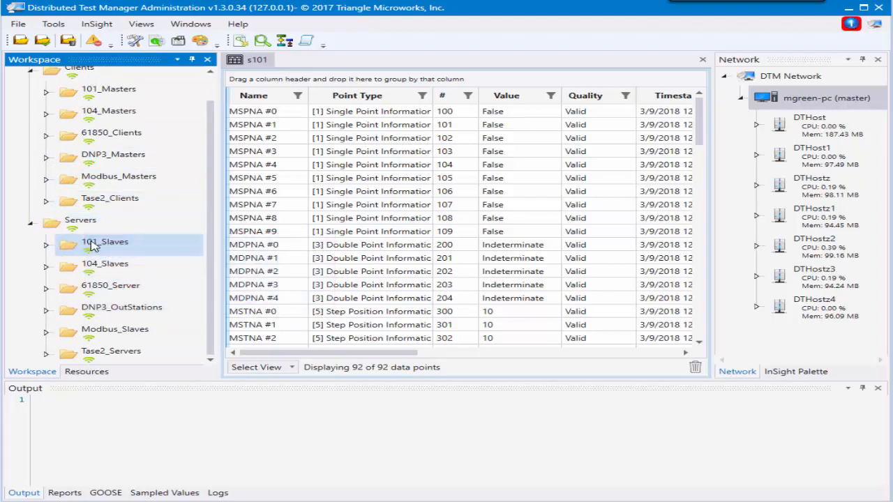
pyautogui.moveTo(92, 246)
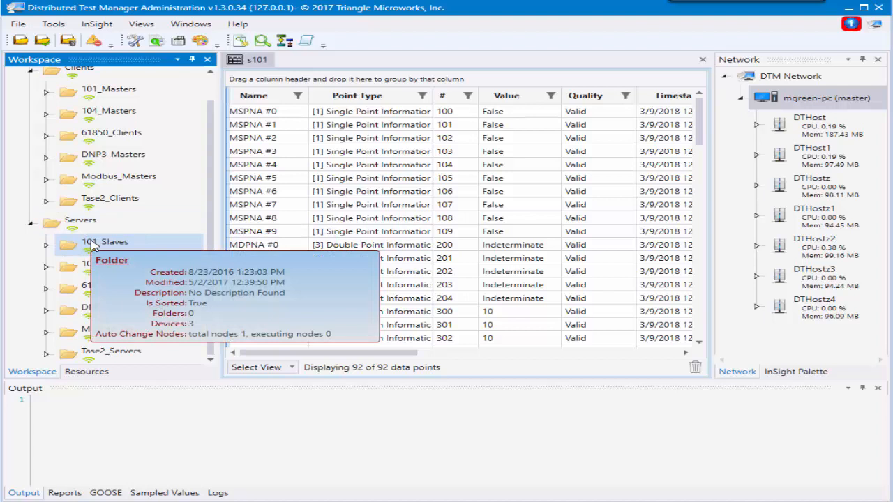
# Check the automatic data change node inside 101_Slaves, collapse the folder, and look over the commands offered for the Servers folder.
pyautogui.click(46, 246)
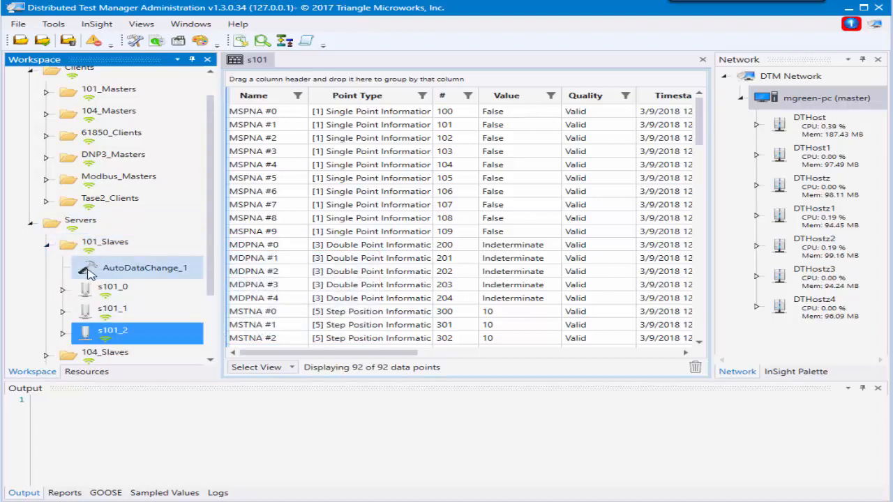
pyautogui.click(46, 246)
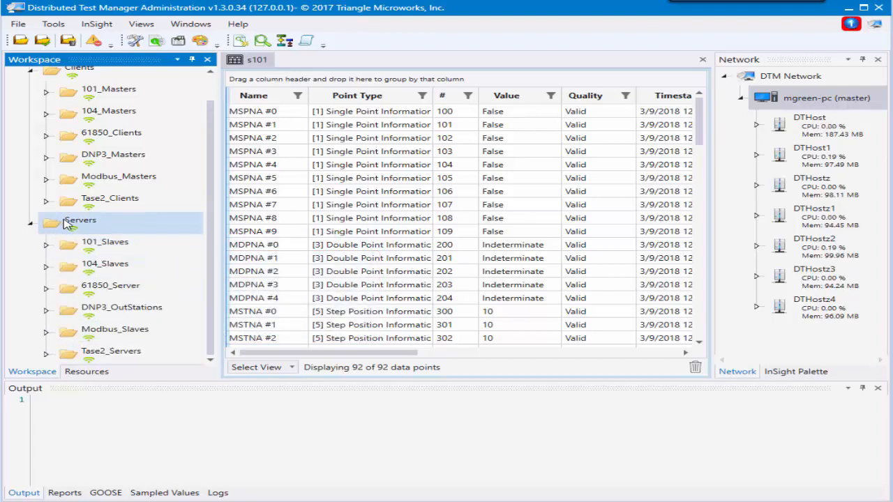
pyautogui.rightClick(78, 227)
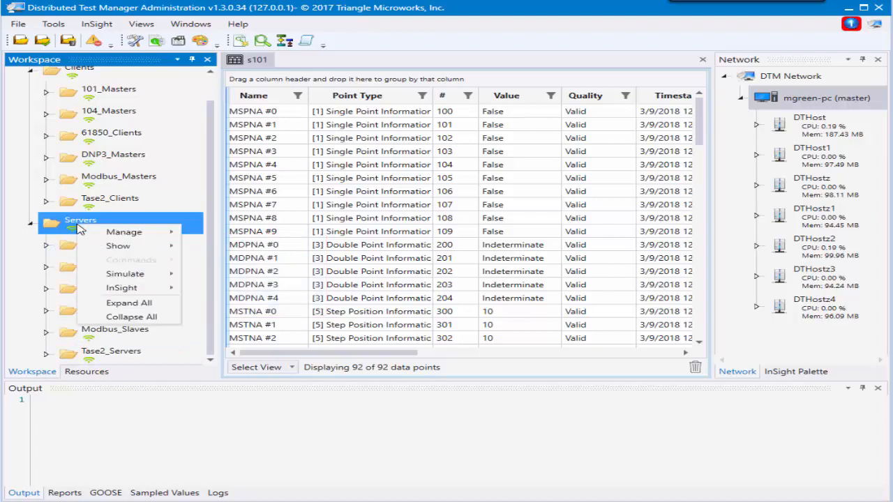
pyautogui.click(85, 230)
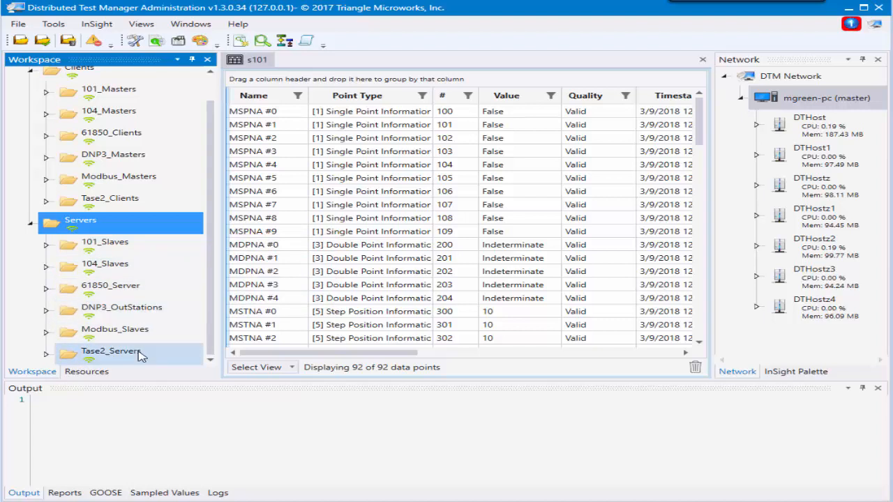
# Add automatic data changes to the whole Servers folder, creating default data points for its 18 devices.
pyautogui.rightClick(81, 230)
pyautogui.moveTo(159, 276)
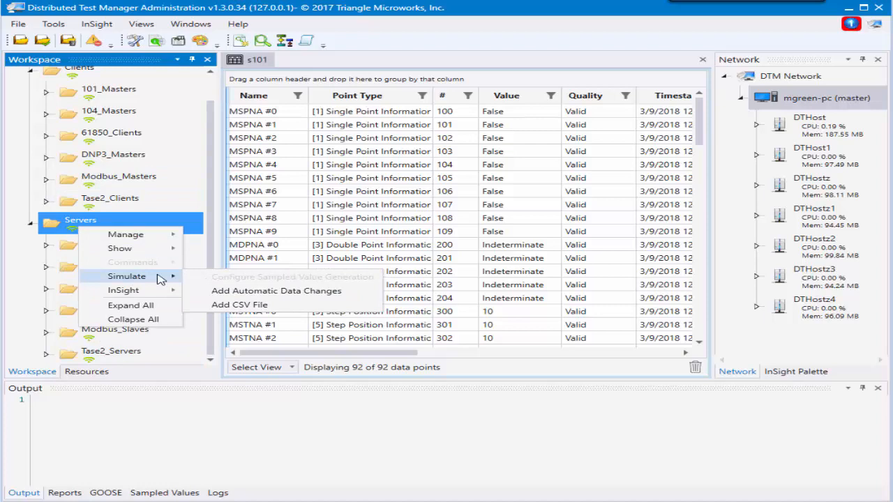
pyautogui.click(223, 292)
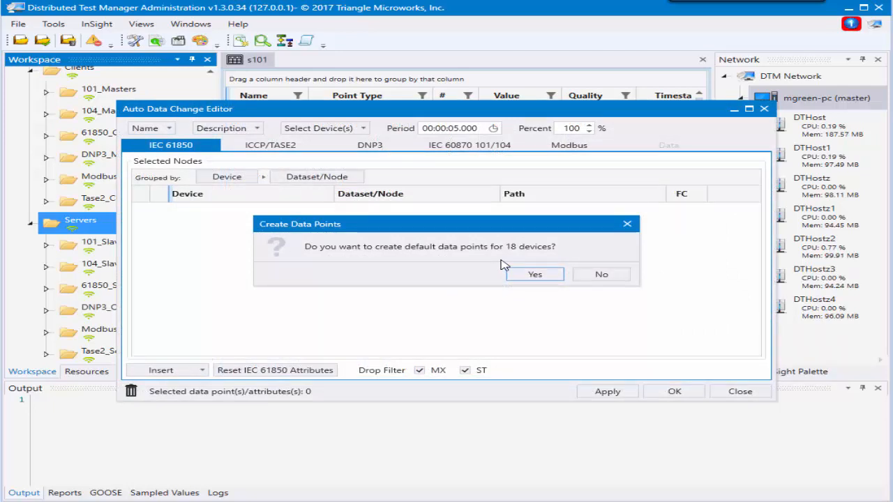
pyautogui.click(524, 278)
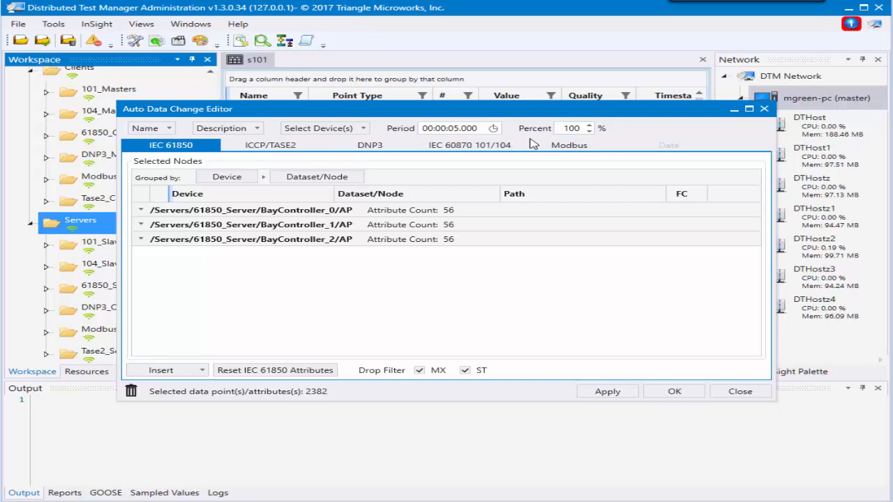
# Review the selected ICCP/TASE2, DNP3 and IEC 60870 101/104 nodes, and confirm the Servers folder's automatic data change.
pyautogui.click(287, 148)
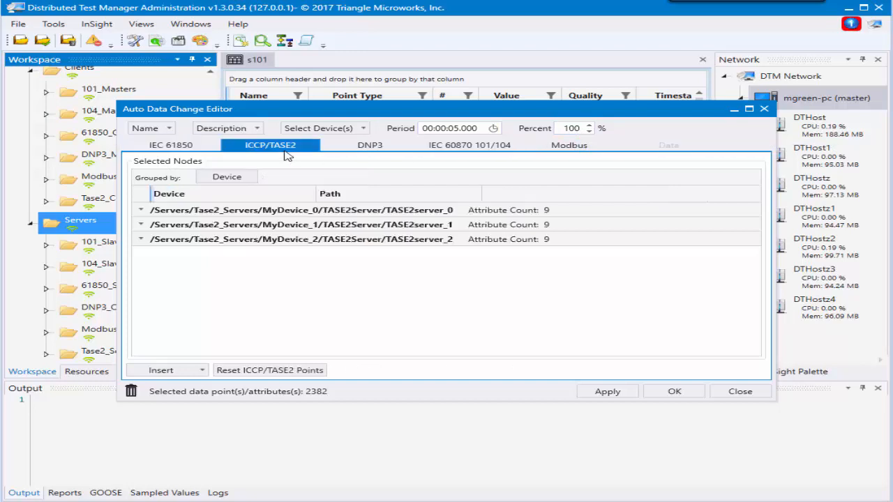
pyautogui.click(380, 149)
pyautogui.click(472, 149)
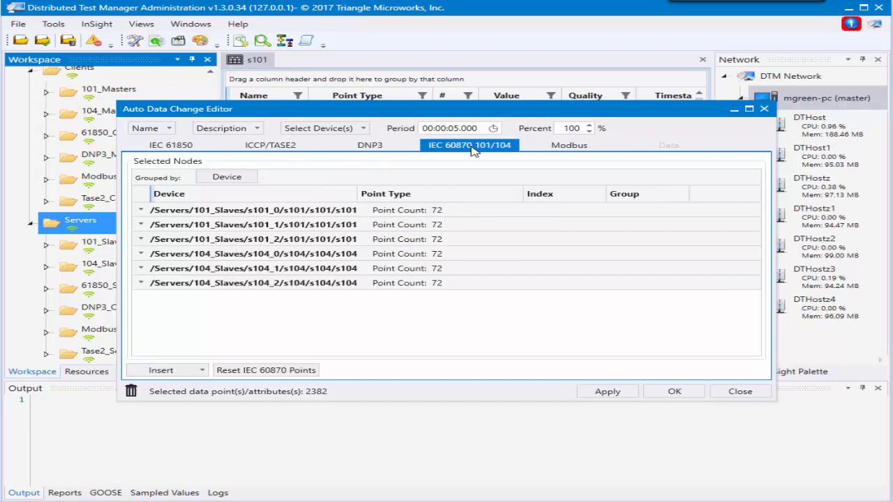
pyautogui.click(676, 391)
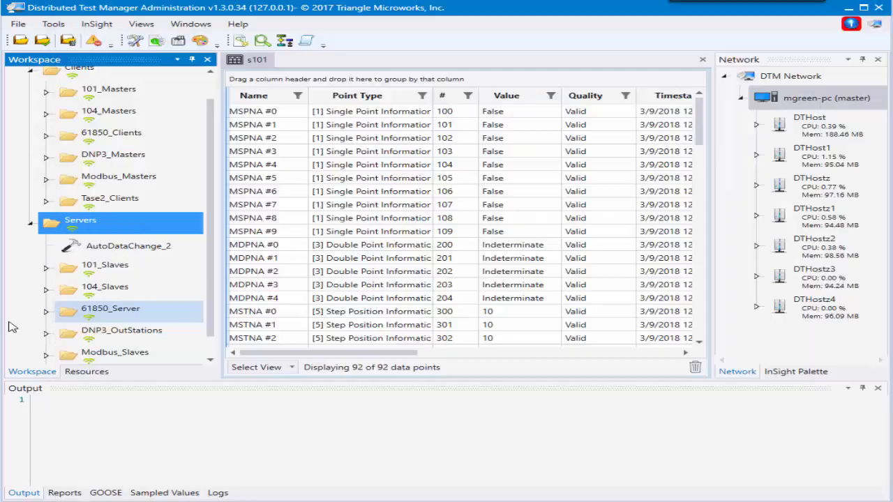
# Expand Modbus_Slaves to examine the automatic data change nodes beneath its sMB devices, and collapse the folder again.
pyautogui.click(110, 308)
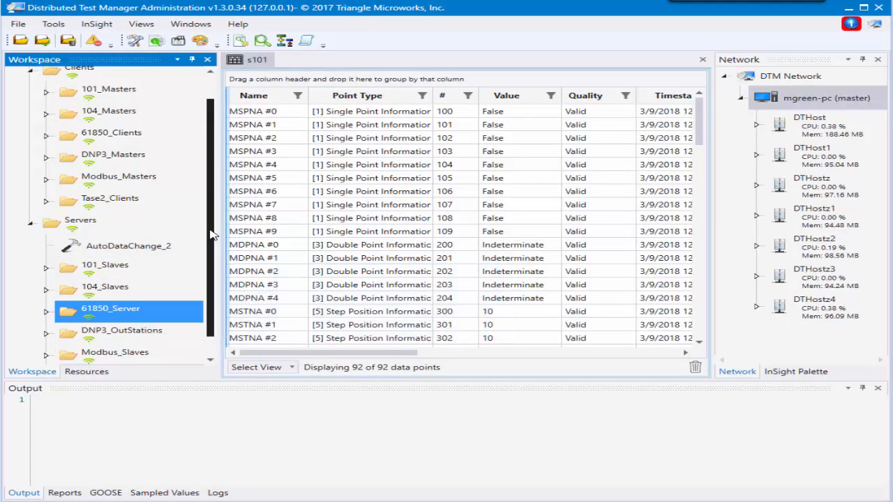
pyautogui.moveTo(212, 235); pyautogui.dragTo(199, 300)
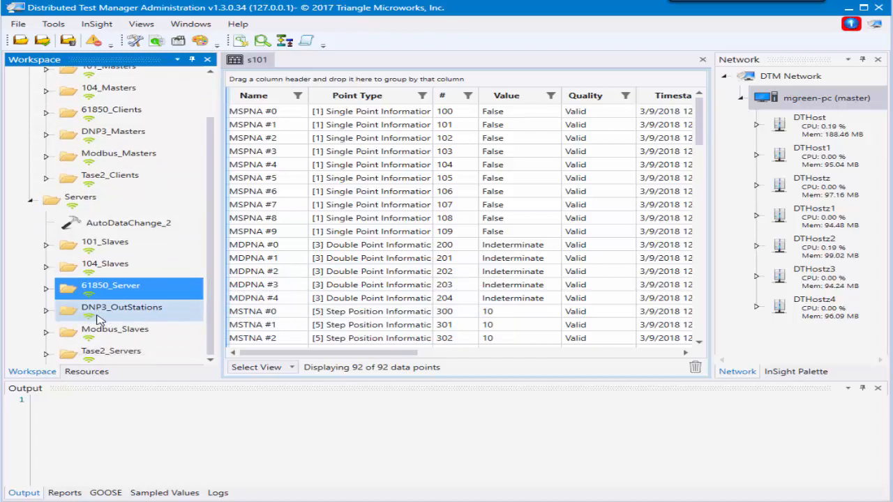
pyautogui.click(47, 332)
pyautogui.scroll(-3, 153, 226)
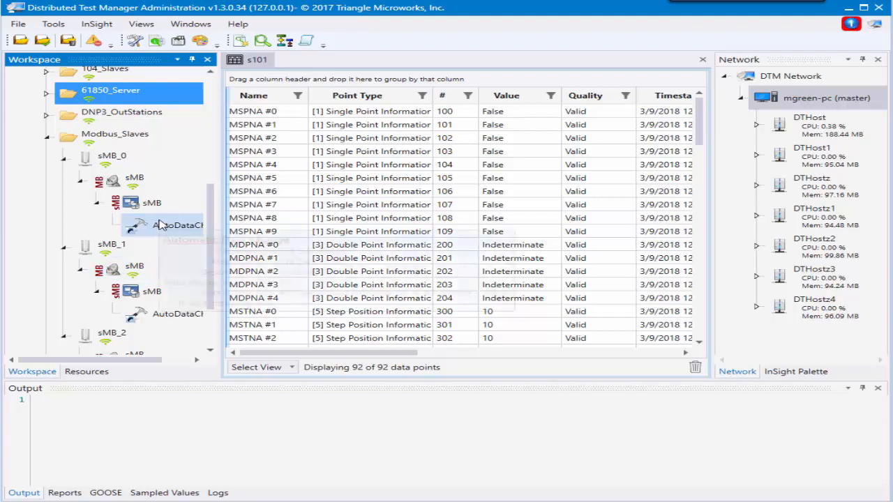
pyautogui.click(46, 137)
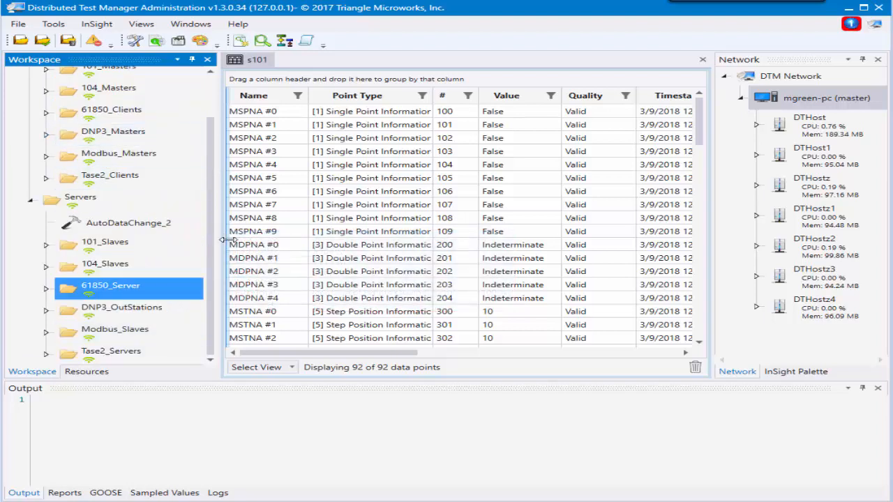
# Start the automatic data changes of AutoDataChange_2 in the Servers folder, let the point values change, and stop them.
pyautogui.rightClick(99, 224)
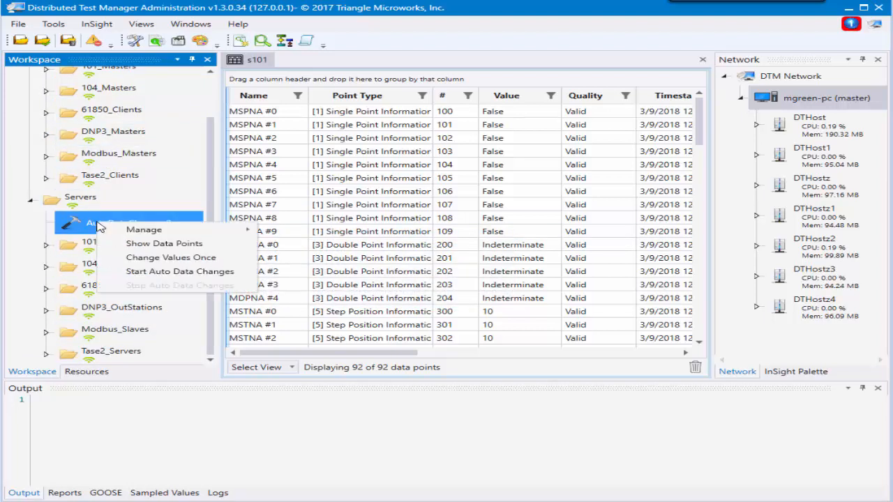
pyautogui.click(179, 272)
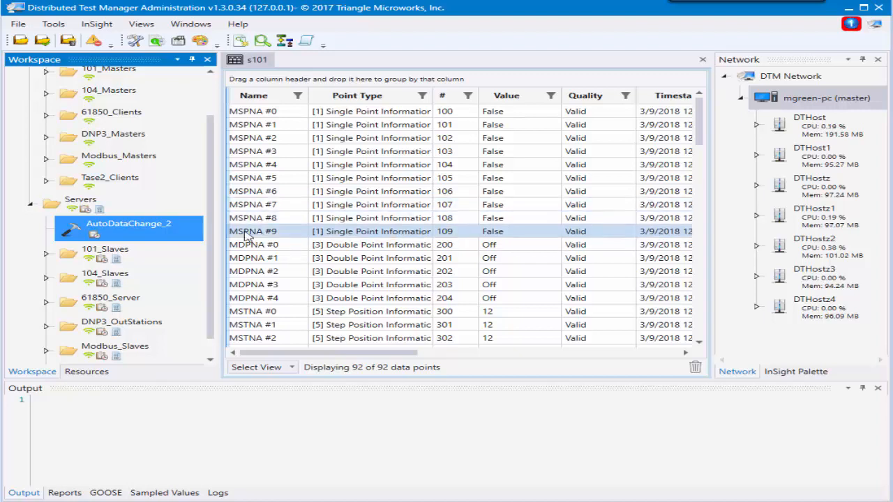
pyautogui.rightClick(152, 237)
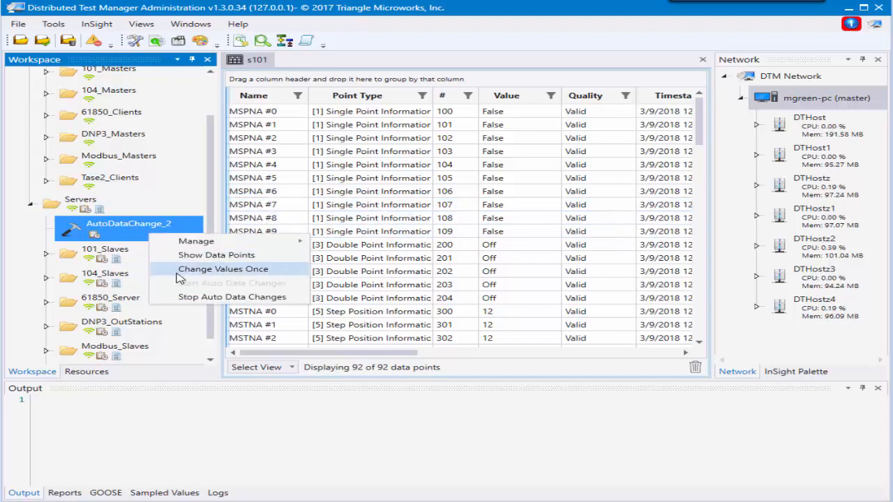
pyautogui.click(195, 298)
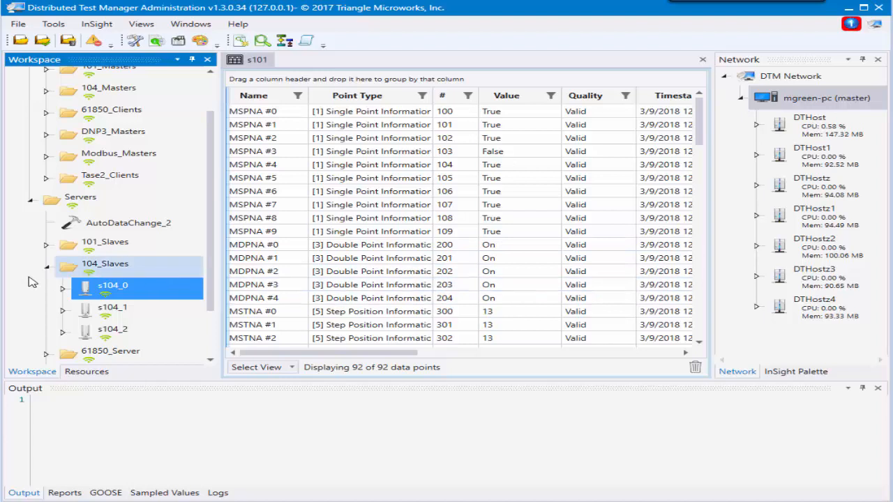
# Add a CSV file simulation to the lowest-level s104 node under s104_0, importing IEC60870-5-104.csv from the Sample Scripts folder.
pyautogui.click(64, 288)
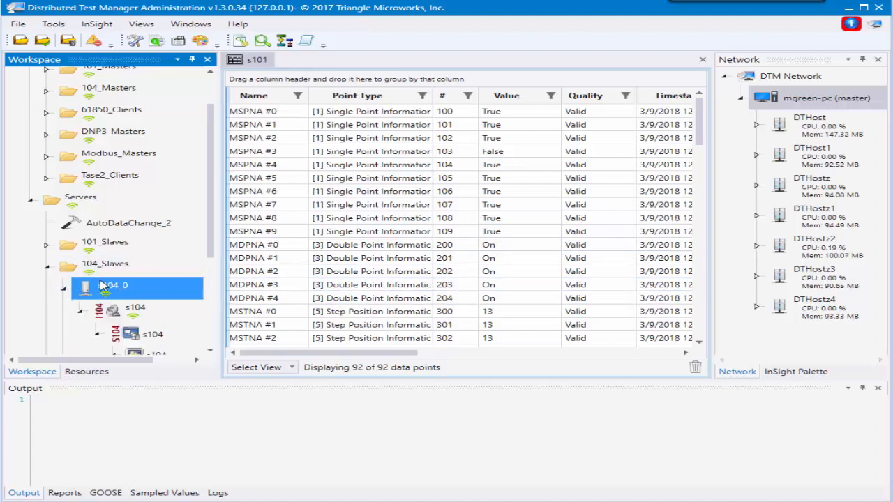
pyautogui.scroll(-1, 174, 289)
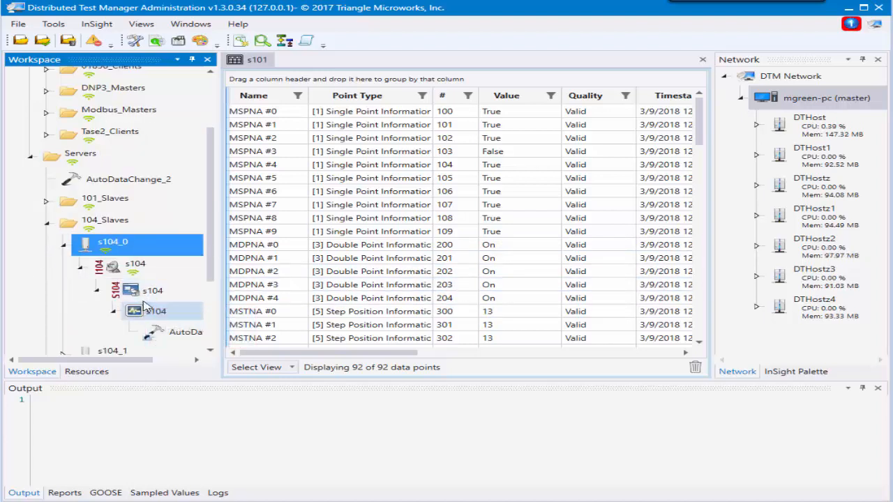
pyautogui.rightClick(143, 312)
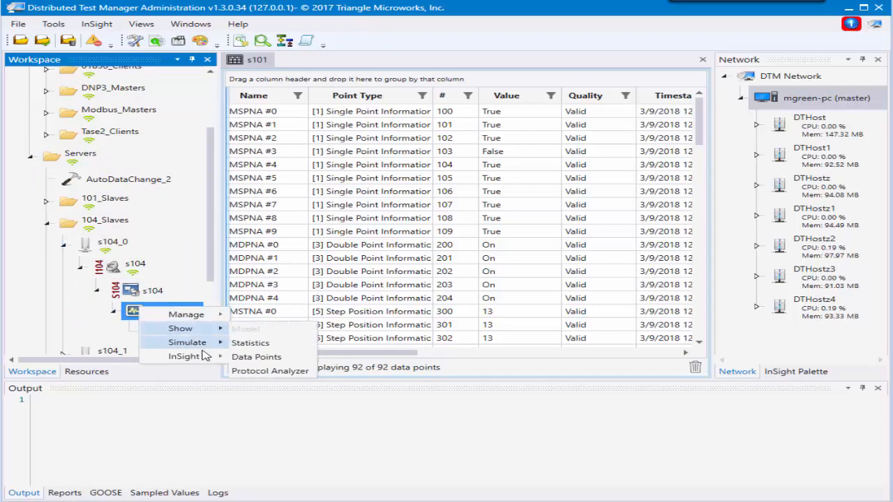
pyautogui.moveTo(206, 349)
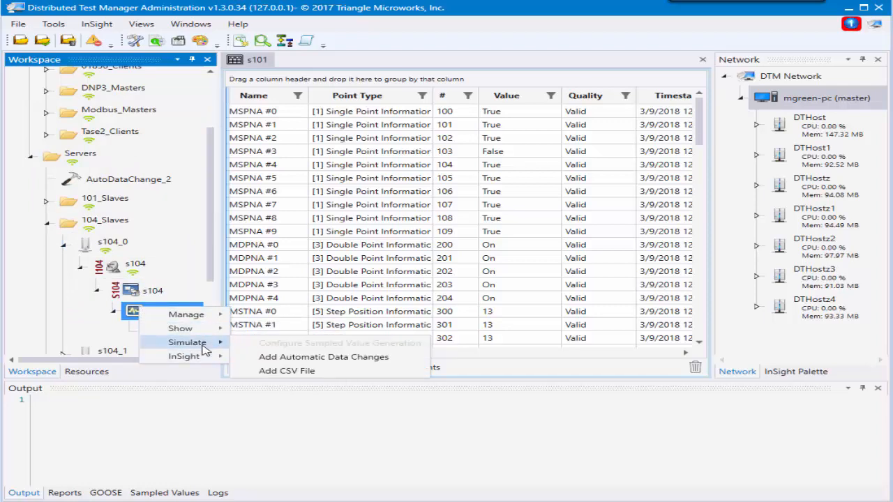
pyautogui.click(300, 374)
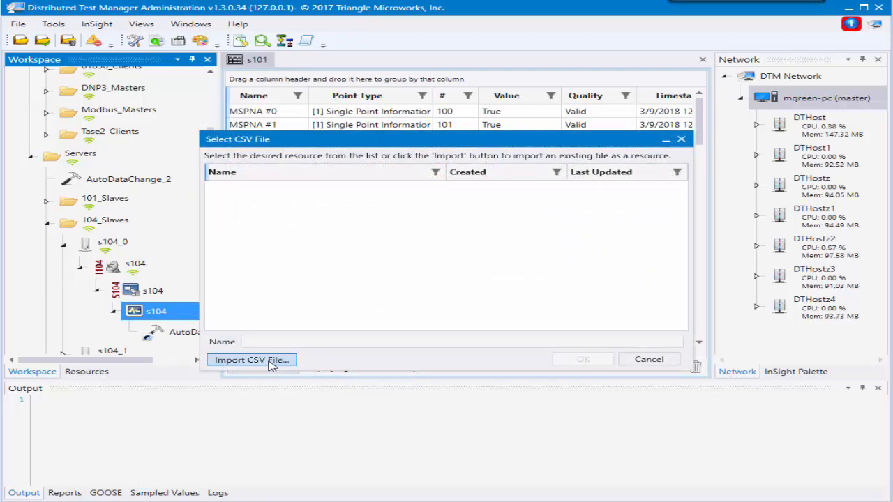
pyautogui.click(272, 365)
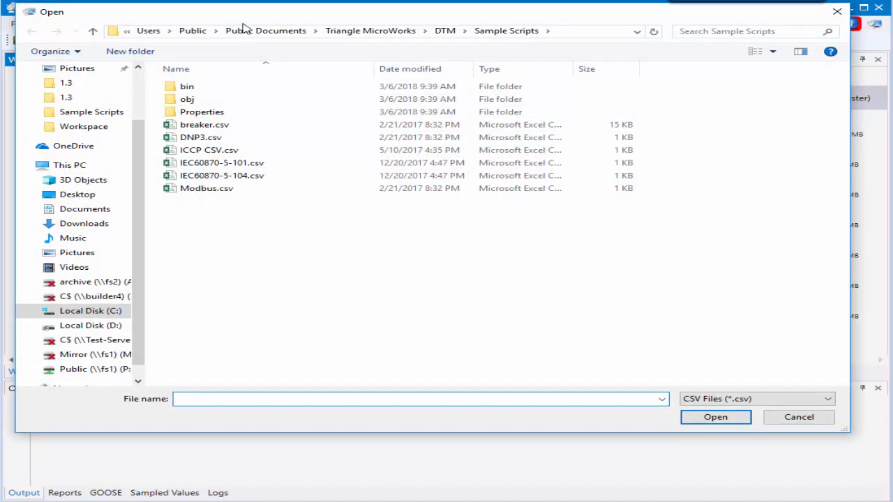
pyautogui.moveTo(246, 13); pyautogui.dragTo(418, 28)
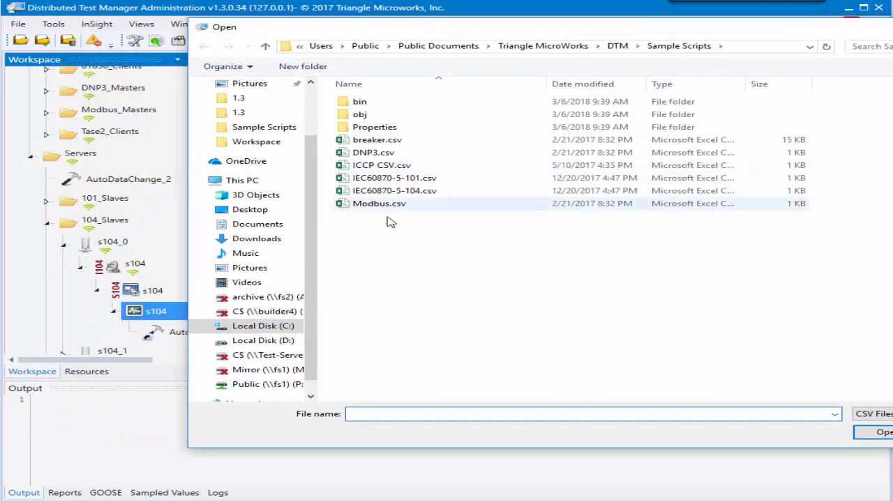
pyautogui.doubleClick(402, 191)
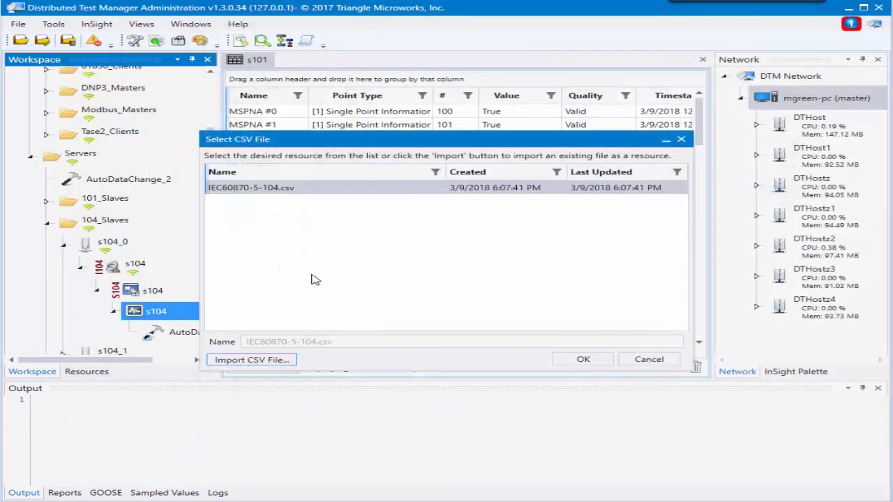
pyautogui.click(583, 360)
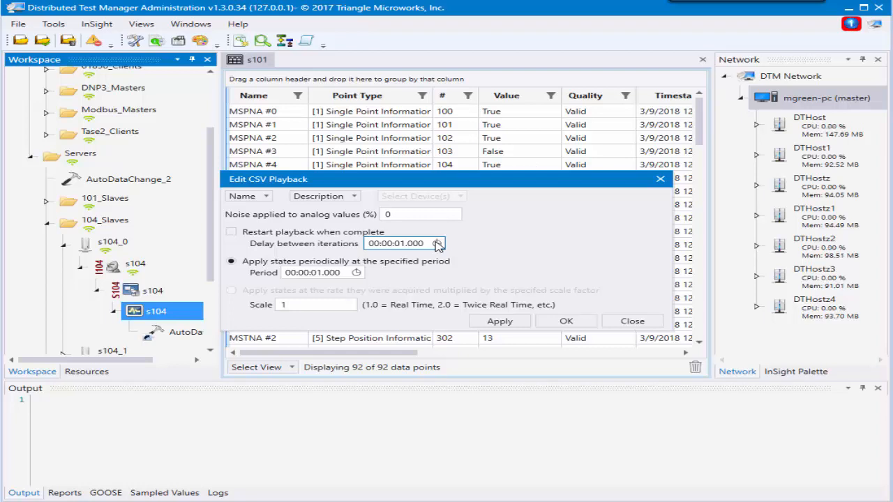
# Toggle restarting playback when complete on and back off, and confirm the CSV playback settings.
pyautogui.click(238, 237)
pyautogui.click(238, 237)
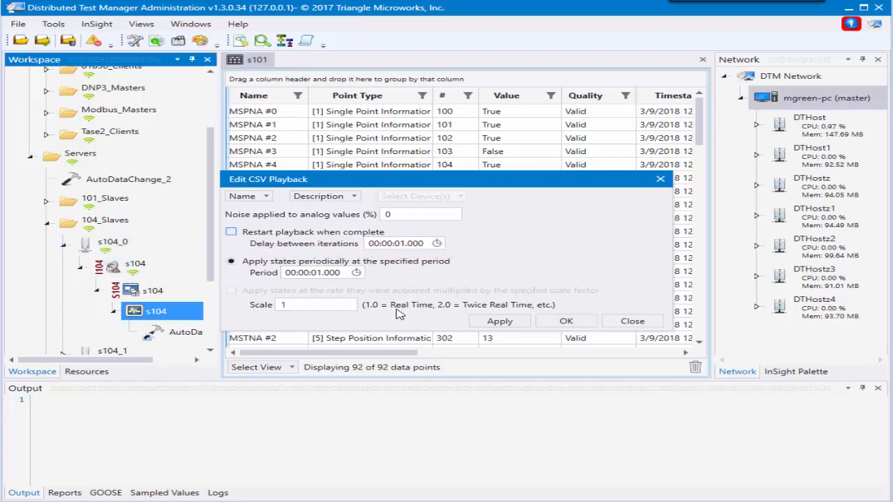
pyautogui.click(564, 322)
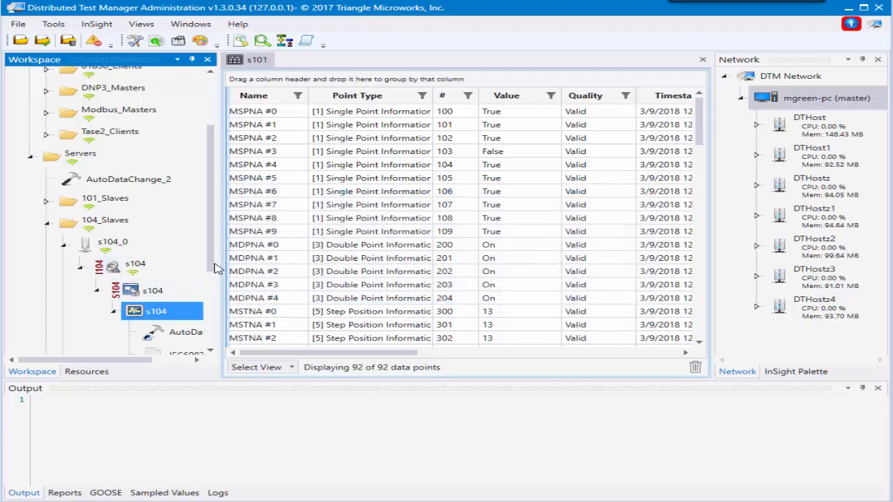
# Widen the Workspace pane enough to read the full names of the nodes beneath s104.
pyautogui.scroll(-2, 216, 279)
pyautogui.scroll(-1, 218, 288)
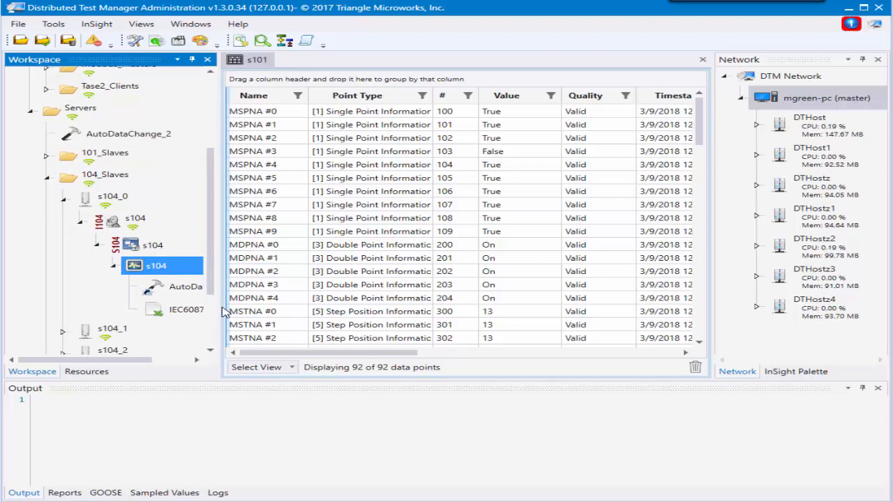
pyautogui.moveTo(222, 312); pyautogui.dragTo(296, 300)
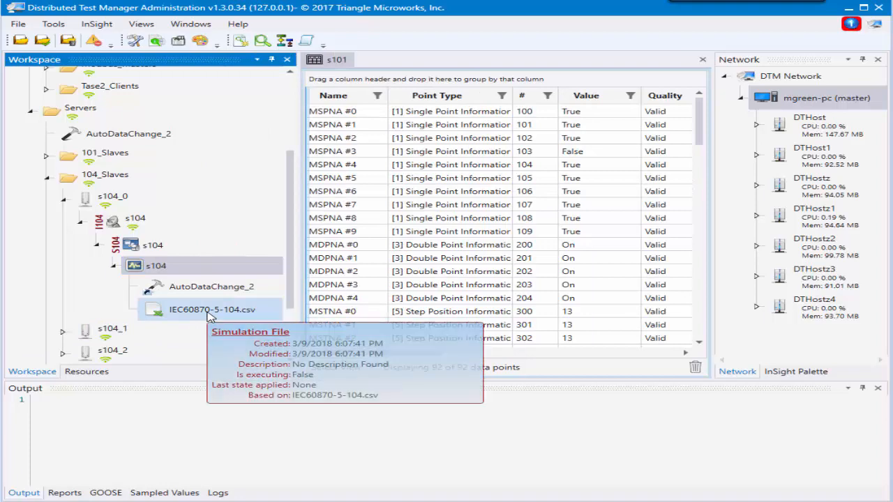
# Apply State1 from the IEC60870-5-104.csv simulation file to the s104 data points.
pyautogui.rightClick(210, 316)
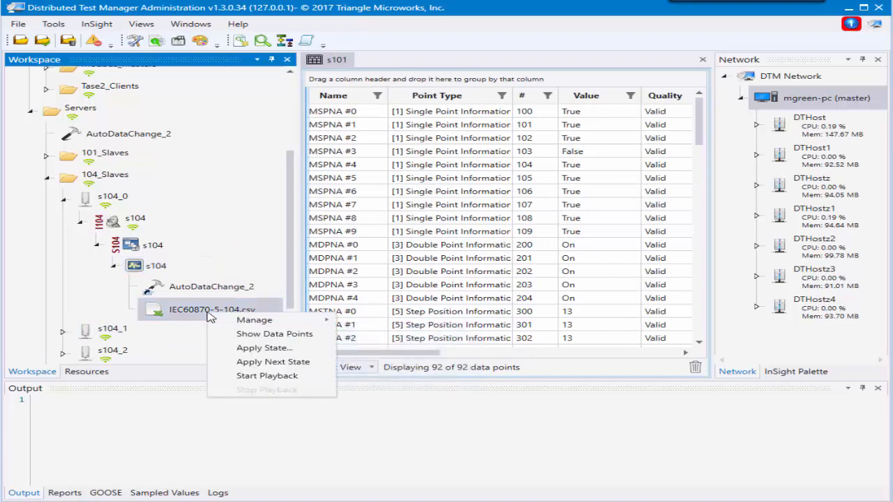
pyautogui.click(253, 347)
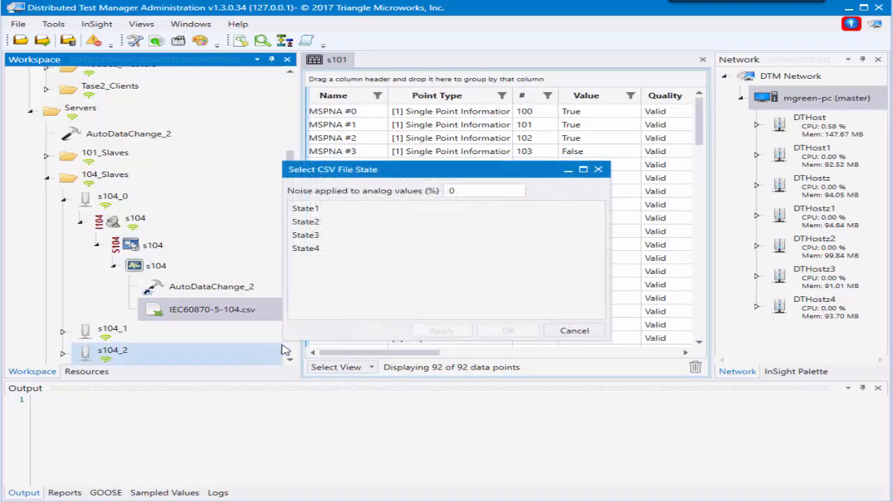
pyautogui.click(328, 222)
pyautogui.click(321, 208)
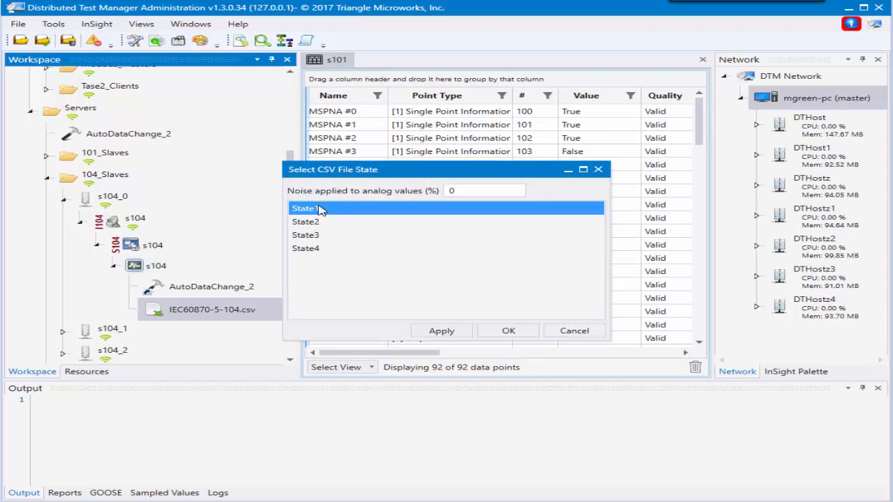
pyautogui.click(507, 329)
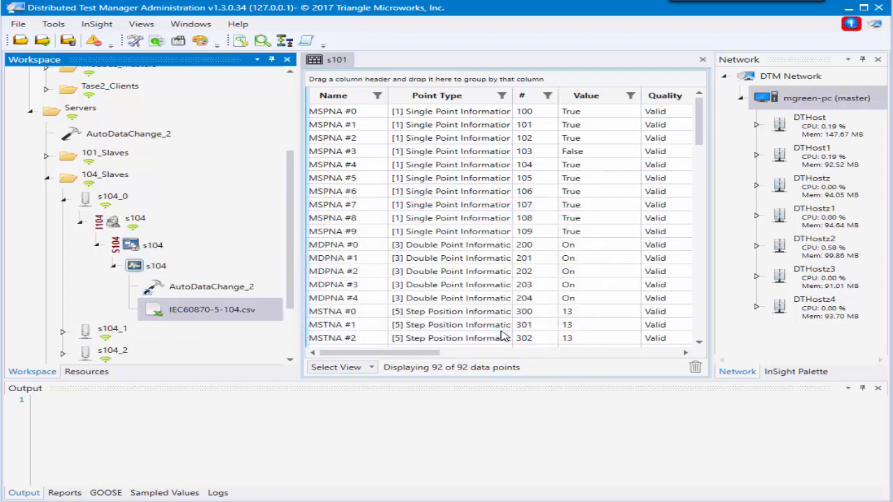
# Apply the next state from the IEC60870-5-104.csv simulation under s104_0 and start its playback.
pyautogui.rightClick(211, 313)
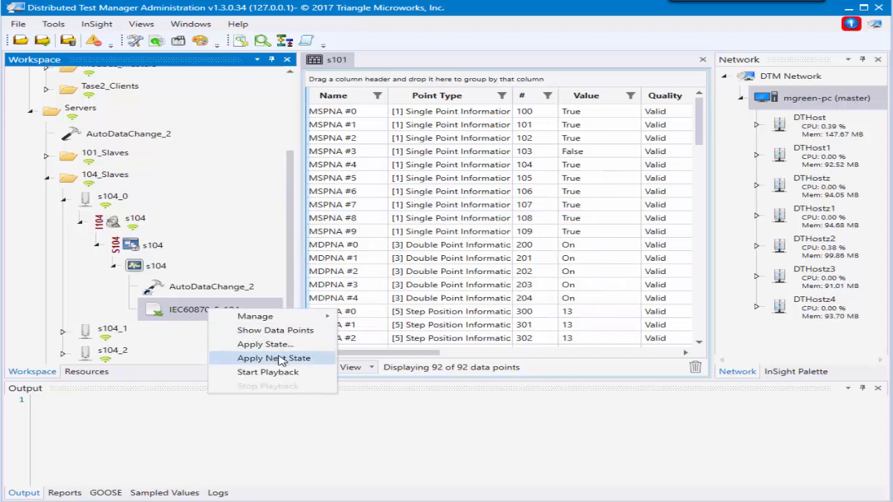
pyautogui.click(282, 359)
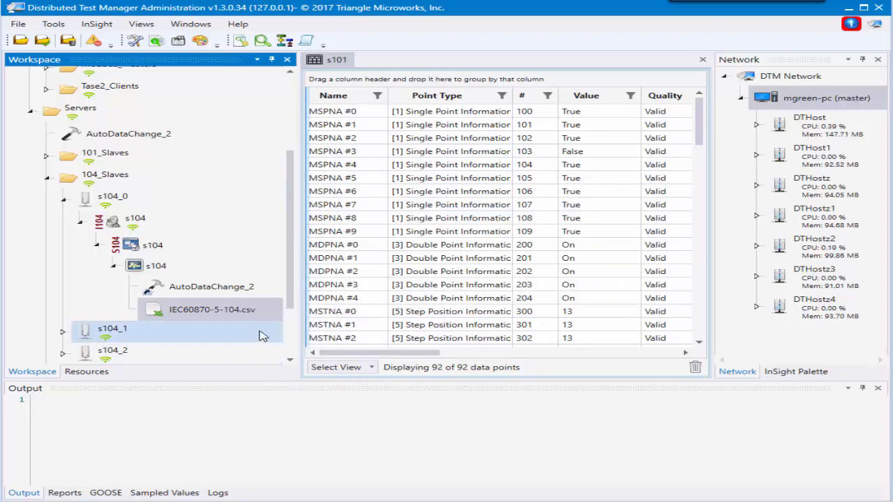
pyautogui.rightClick(232, 313)
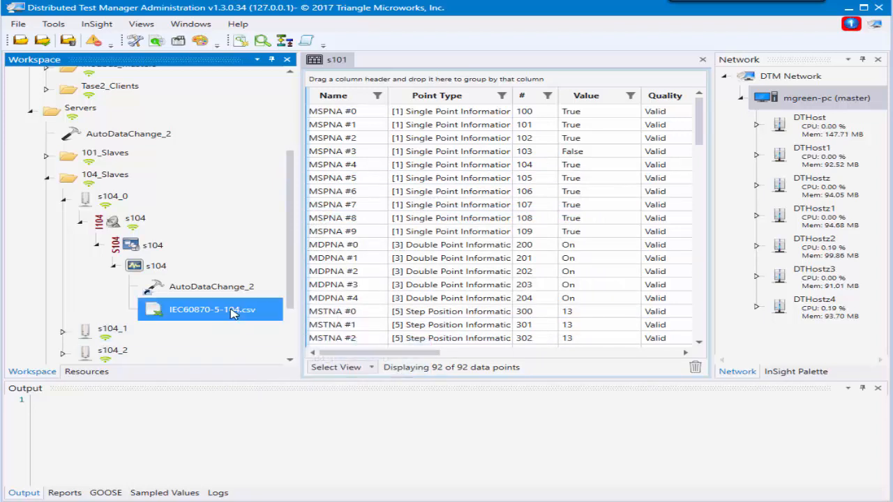
pyautogui.click(310, 377)
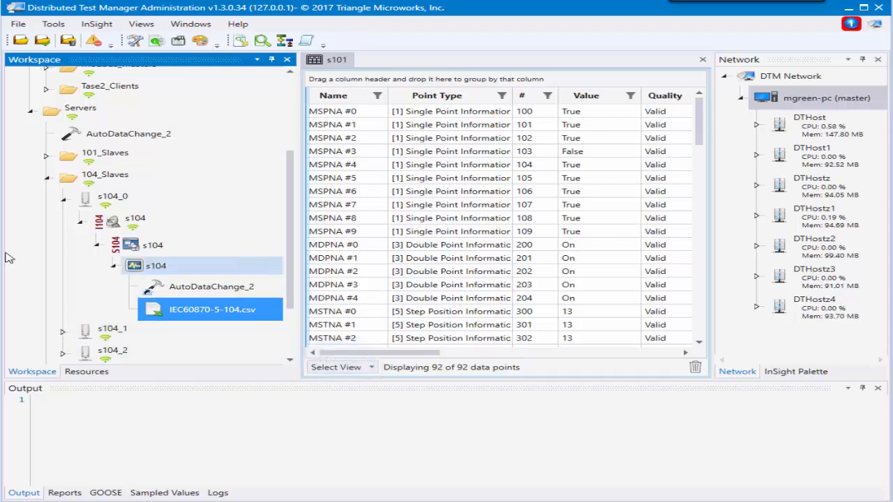
# Collapse s104_0 and add a CSV file simulation based on IEC60870-5-104.csv to the 104_Slaves folder.
pyautogui.click(63, 200)
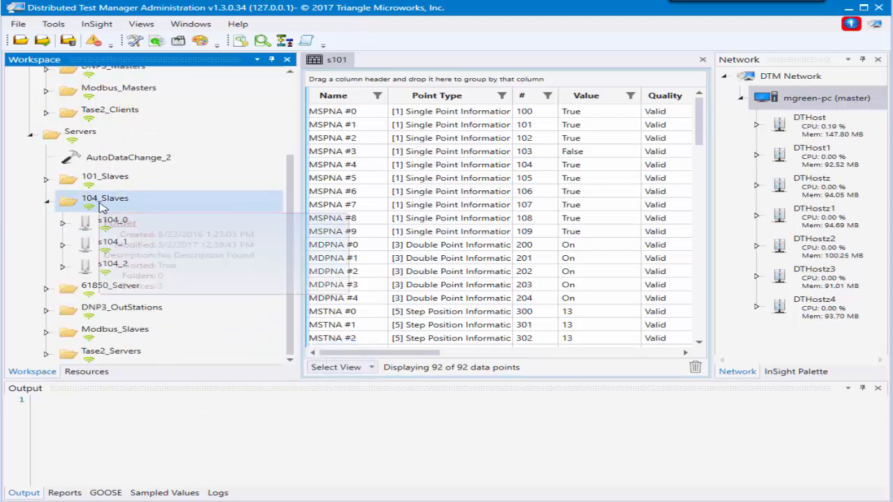
pyautogui.rightClick(101, 208)
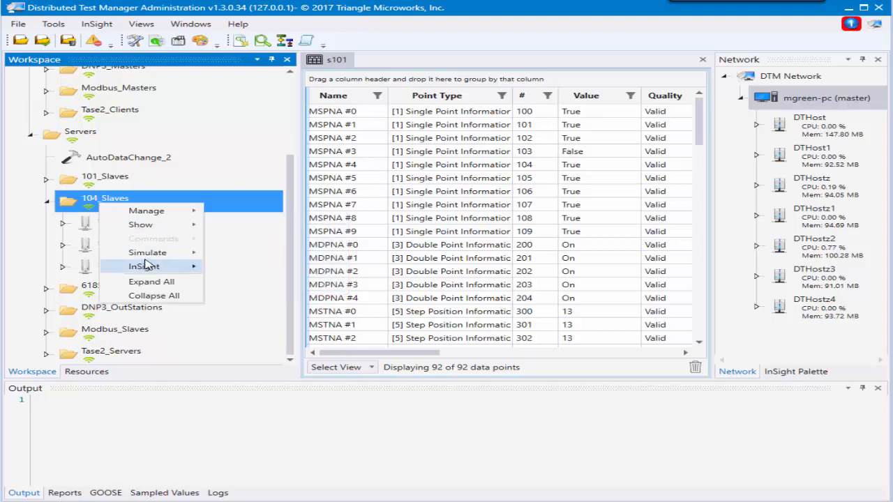
pyautogui.moveTo(155, 252)
pyautogui.click(268, 283)
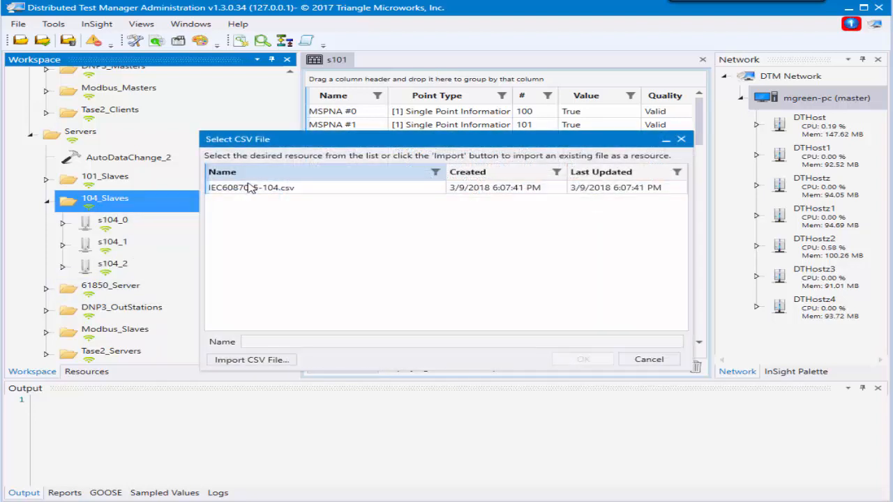
pyautogui.doubleClick(252, 188)
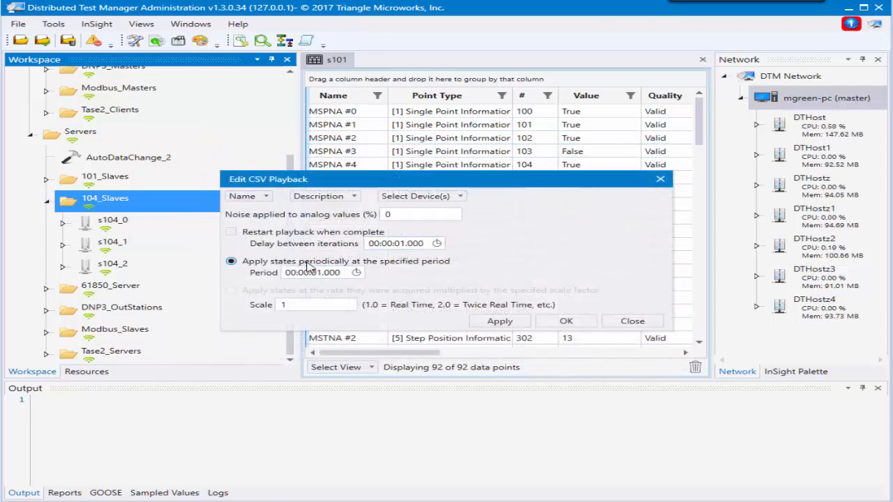
pyautogui.click(573, 323)
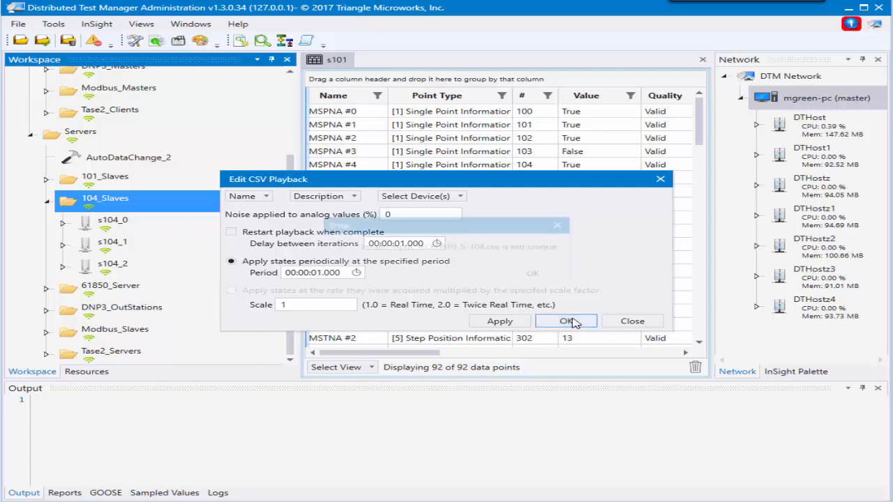
pyautogui.click(537, 274)
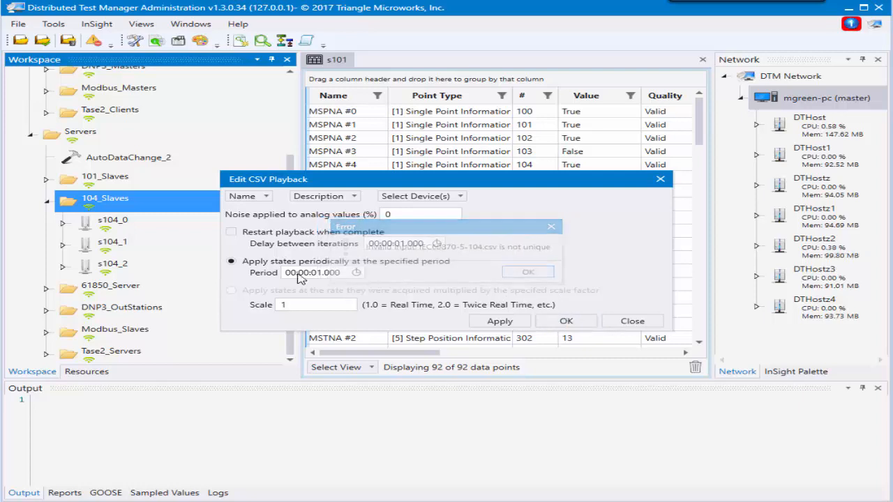
# Rename the folder's CSV playback to IEC60870-5-104_2.csv and confirm its settings.
pyautogui.click(248, 196)
pyautogui.click(309, 210)
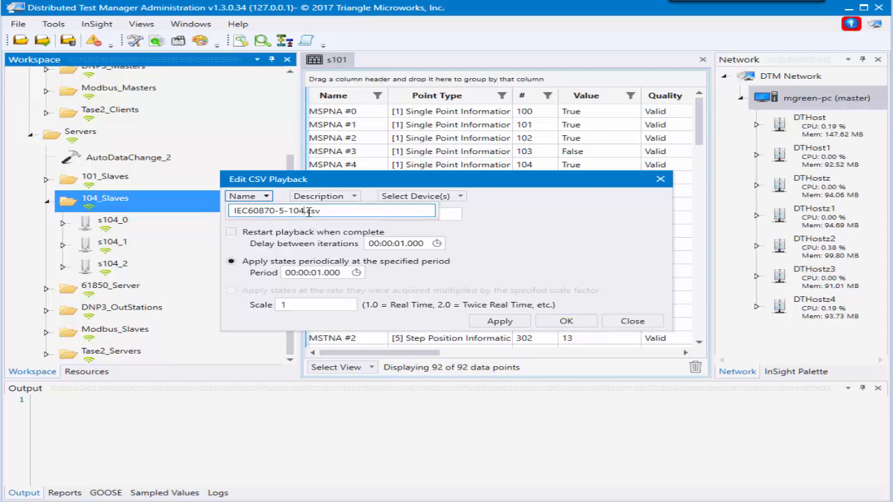
pyautogui.write('_2')
pyautogui.click(577, 296)
pyautogui.click(577, 319)
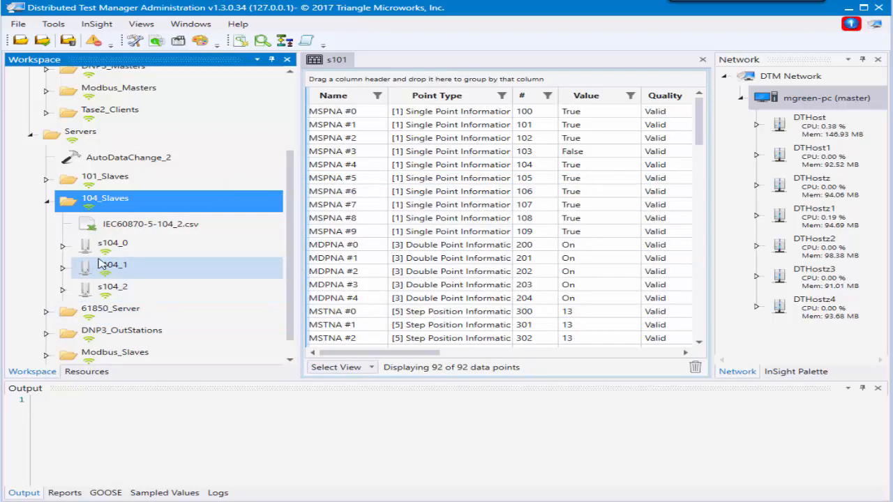
# Expand s104_1 to its lowest level and examine the CSV simulation inherited from 104_Slaves and its available operations.
pyautogui.moveTo(120, 233)
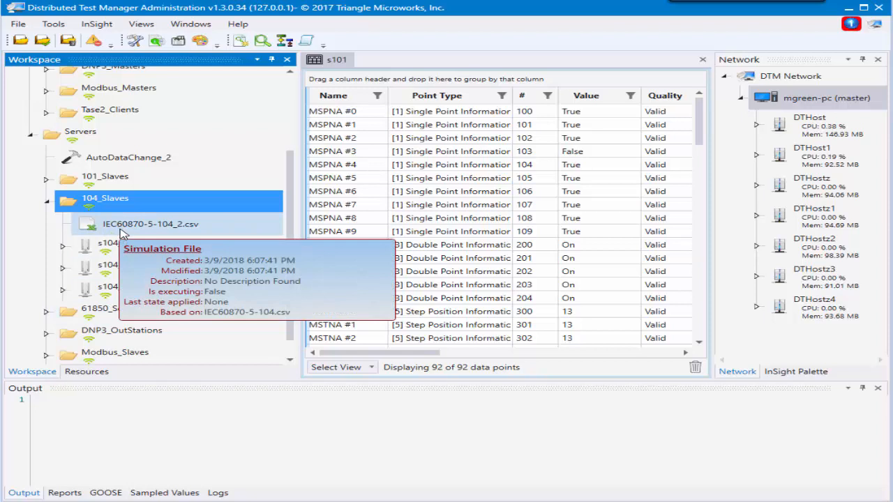
pyautogui.click(63, 268)
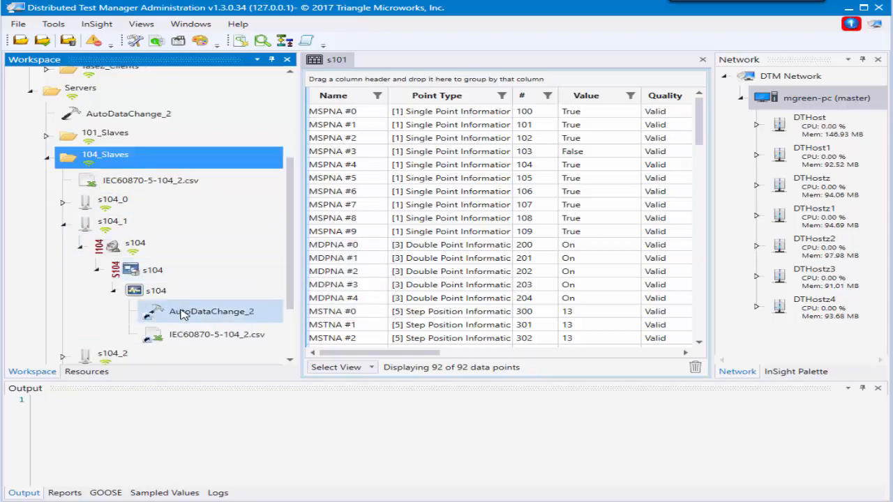
pyautogui.rightClick(206, 336)
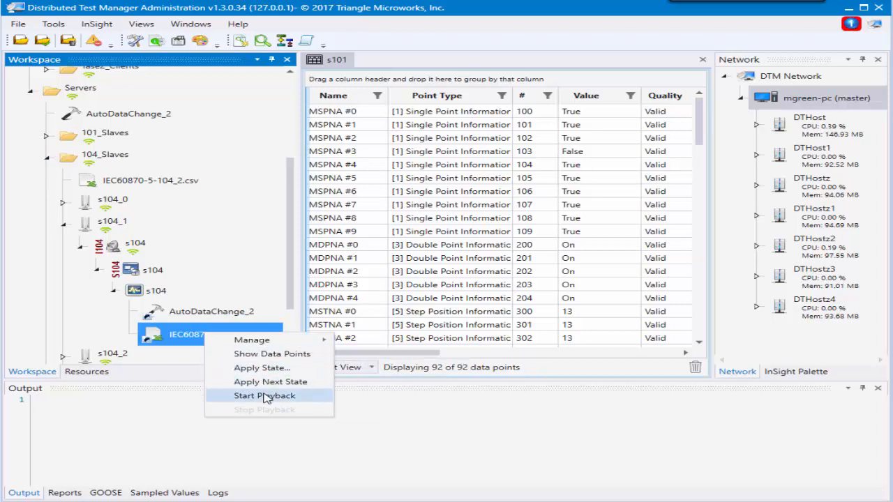
pyautogui.click(109, 187)
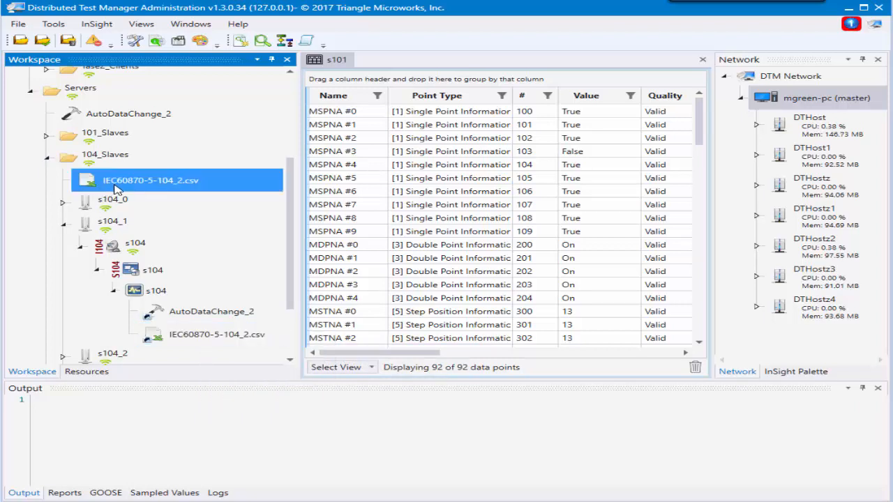
# Show the data points of IEC60870-5-104_2.csv in the 104_Slaves folder and apply its next state.
pyautogui.rightClick(117, 188)
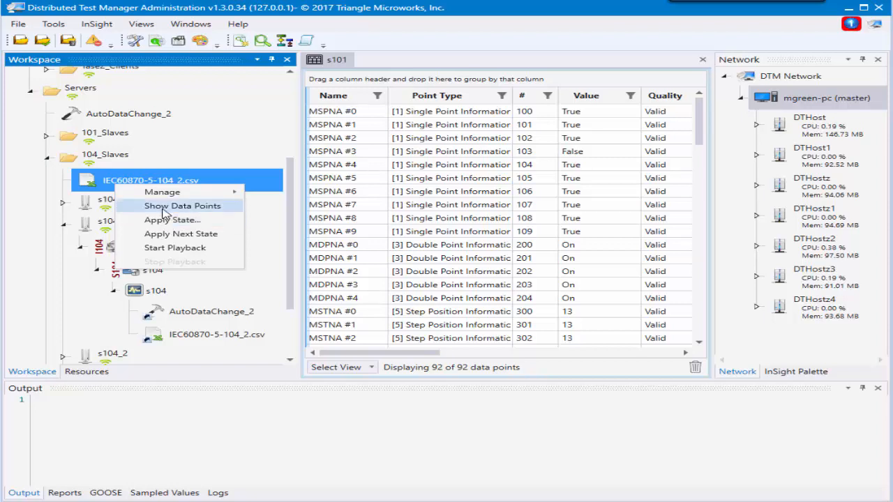
pyautogui.click(165, 207)
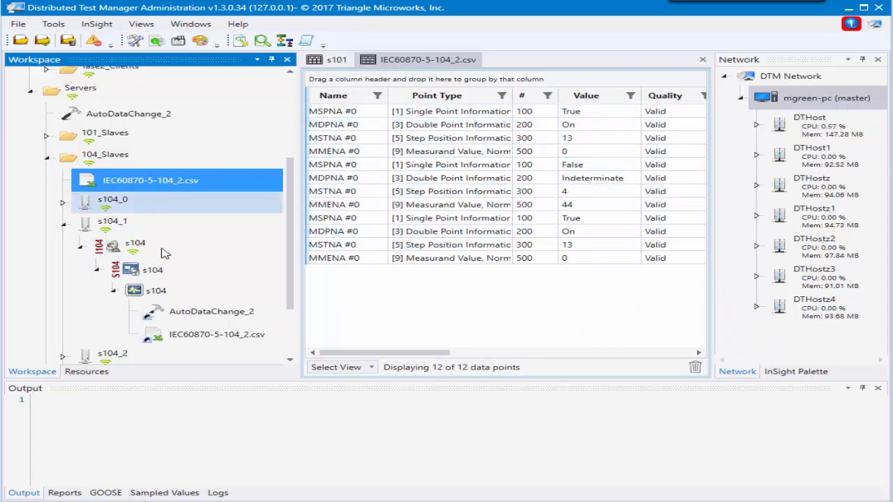
pyautogui.rightClick(130, 180)
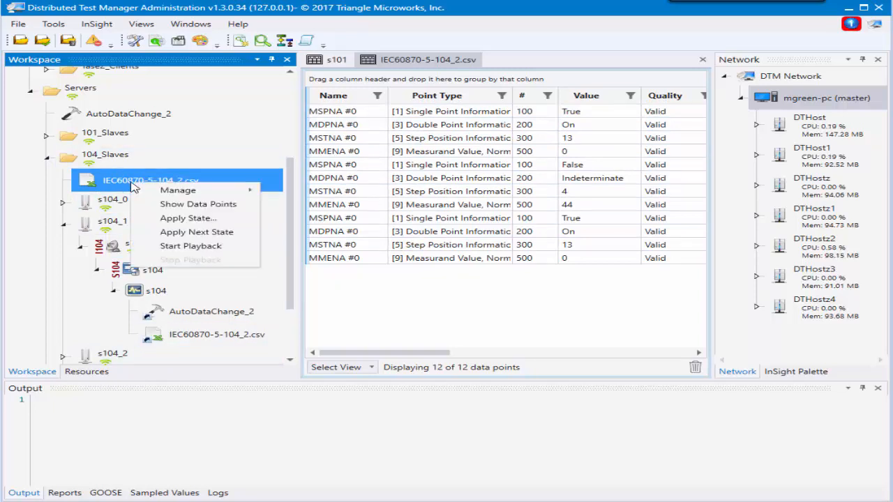
pyautogui.click(197, 232)
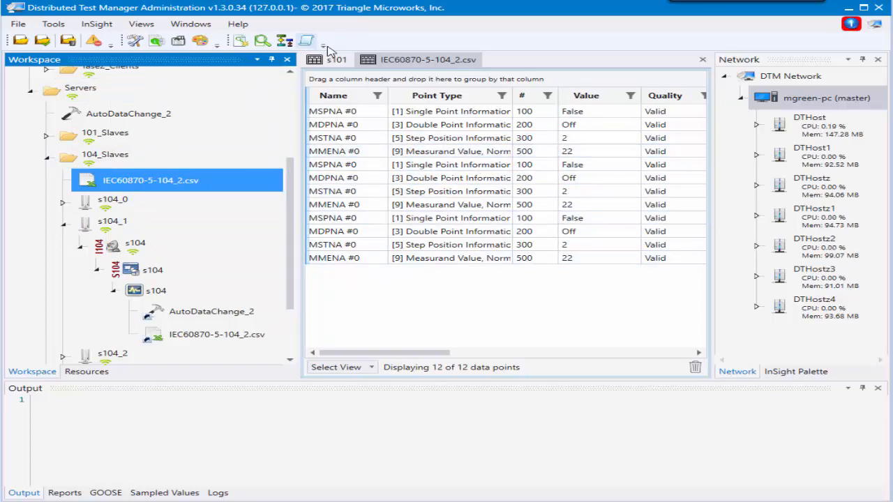
# Return to the s101 data points and add a new InSight script named 104DataChange.js to the 104_Slaves folder.
pyautogui.click(338, 63)
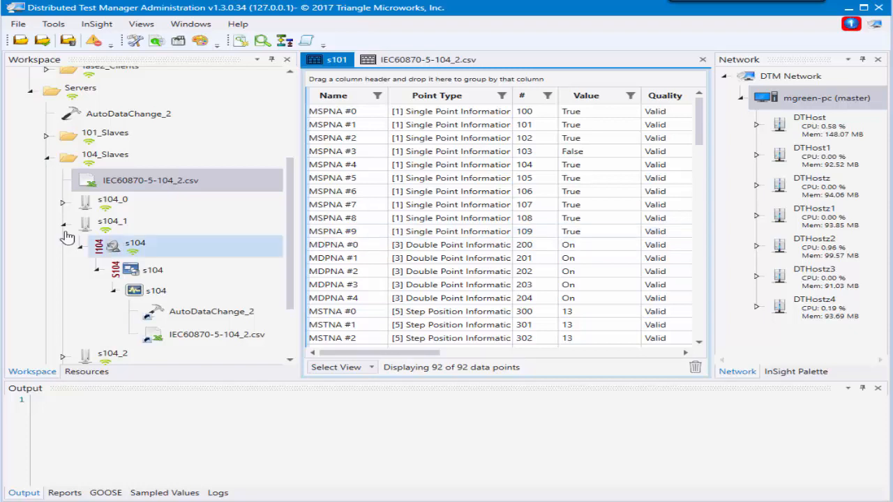
pyautogui.rightClick(87, 167)
pyautogui.moveTo(153, 230)
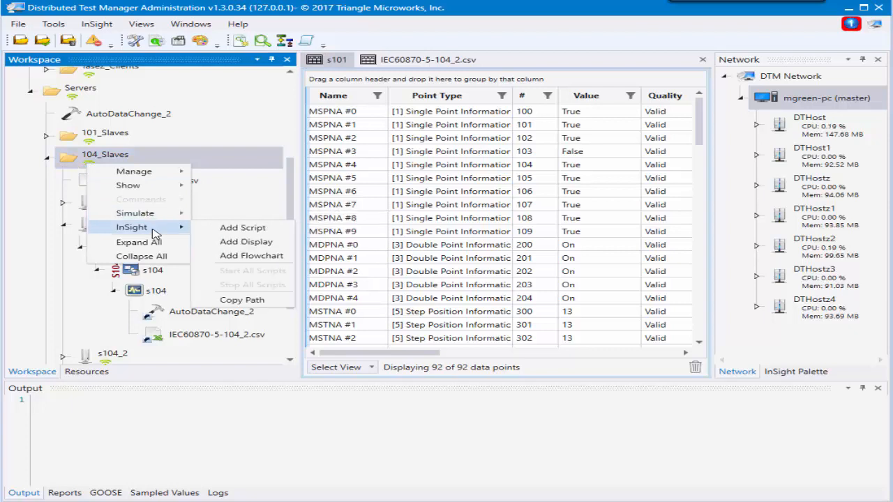
pyautogui.click(275, 228)
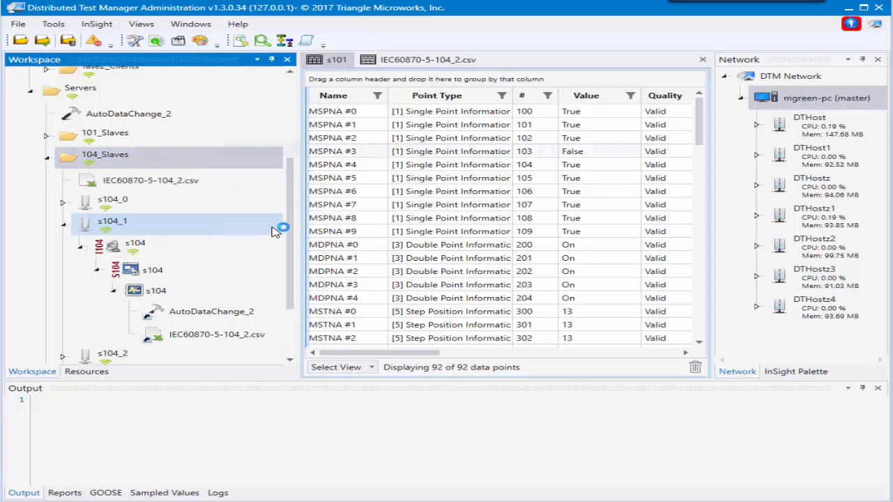
pyautogui.click(350, 341)
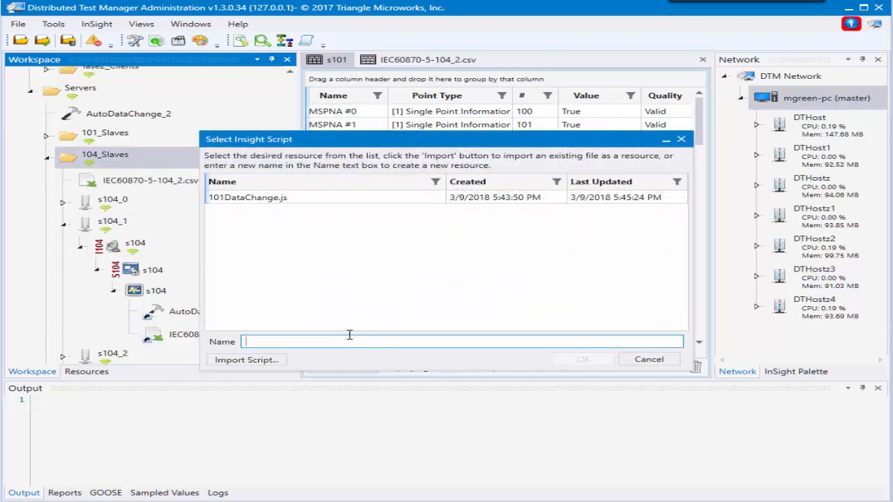
pyautogui.click(285, 197)
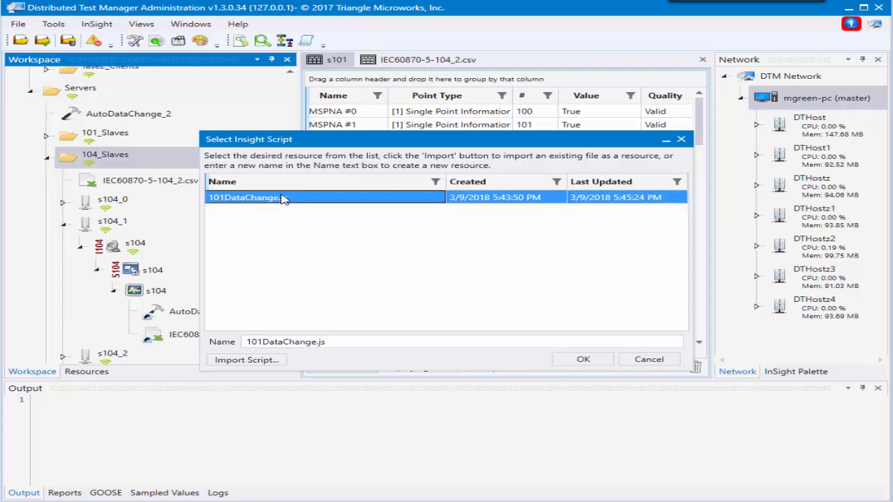
pyautogui.click(264, 341)
pyautogui.press('BackSpace')
pyautogui.write('4')
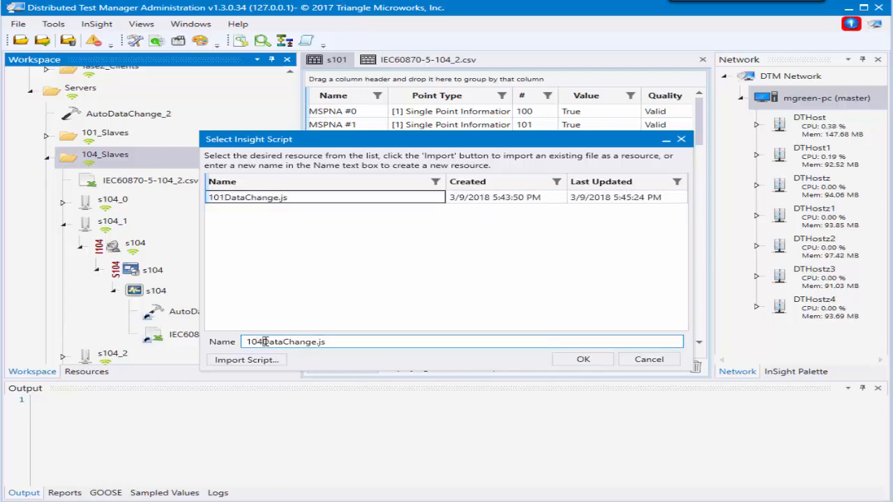
pyautogui.click(590, 360)
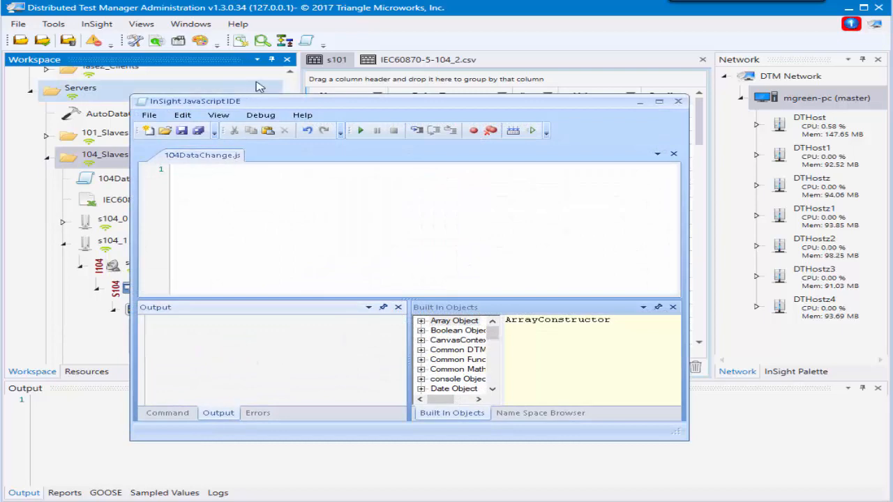
# Insert the s101 MSPNA #1 data point into 104DataChange.js as an insighttag and rename the tag Point1.
pyautogui.moveTo(254, 103); pyautogui.dragTo(352, 146)
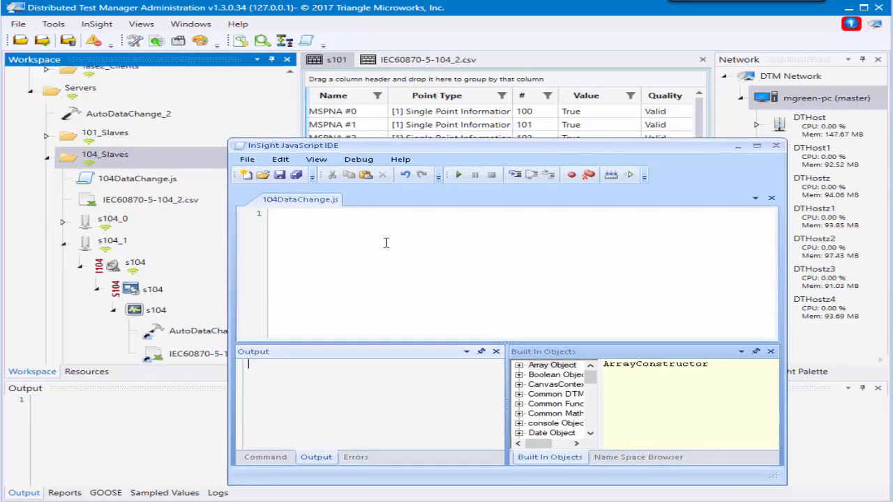
pyautogui.moveTo(451, 124); pyautogui.dragTo(464, 265)
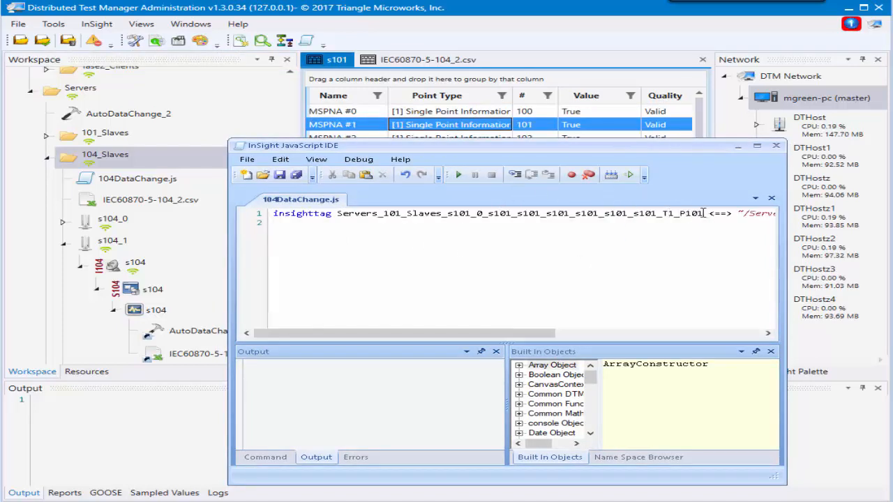
pyautogui.moveTo(703, 212); pyautogui.dragTo(460, 221)
pyautogui.doubleClick(344, 214)
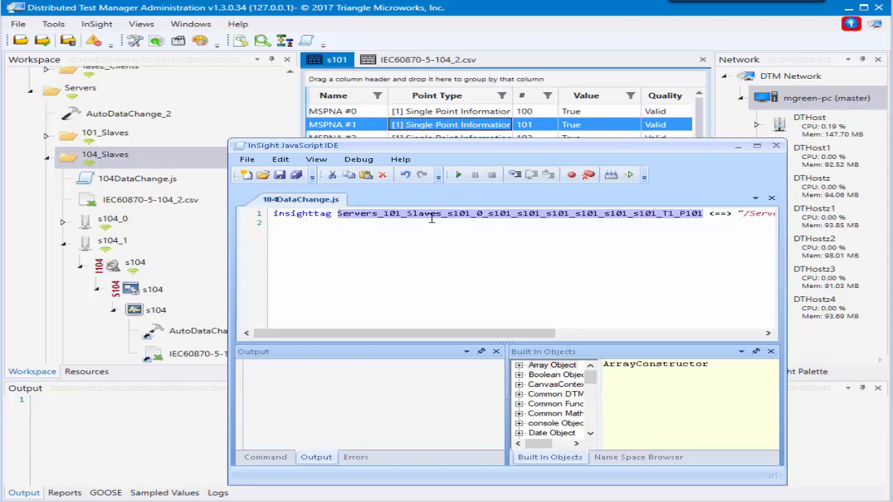
pyautogui.moveTo(454, 332); pyautogui.dragTo(741, 321)
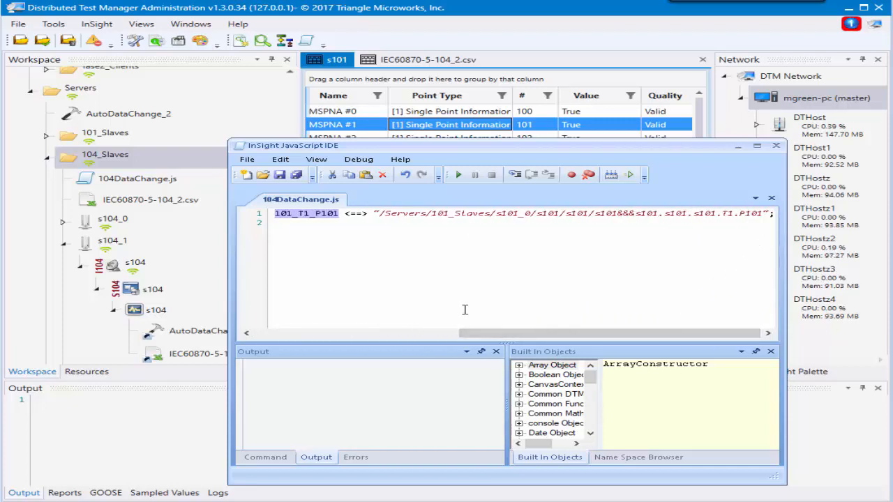
pyautogui.moveTo(492, 335); pyautogui.dragTo(208, 316)
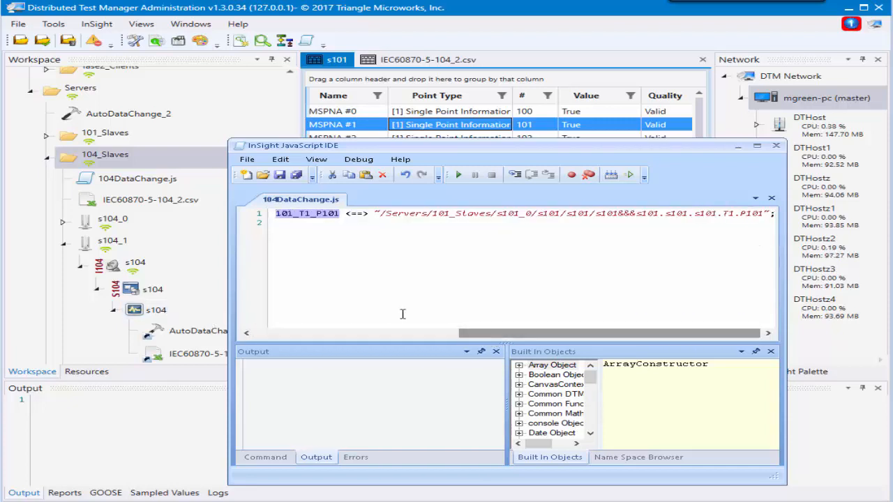
pyautogui.moveTo(588, 334); pyautogui.dragTo(351, 321)
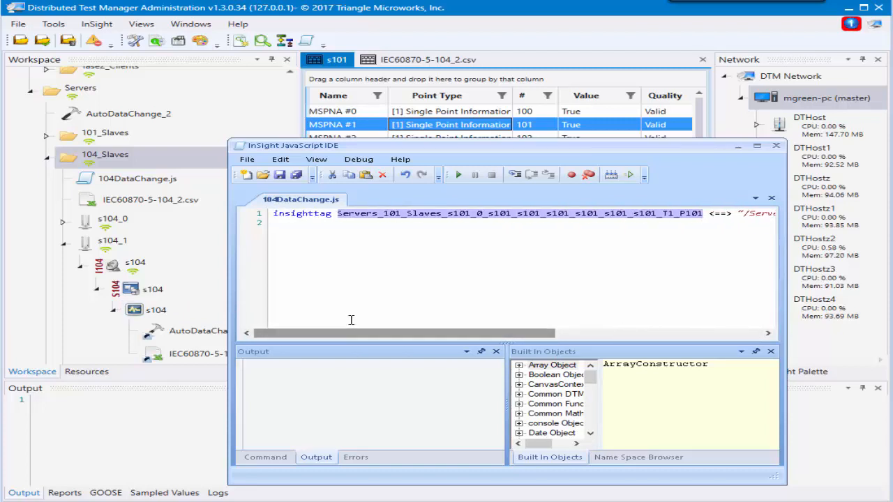
pyautogui.write('Point1 <==> "/Servers/101_Slaves/s101_0/s101/s101/s101&&s101.s101.s101.T1.')
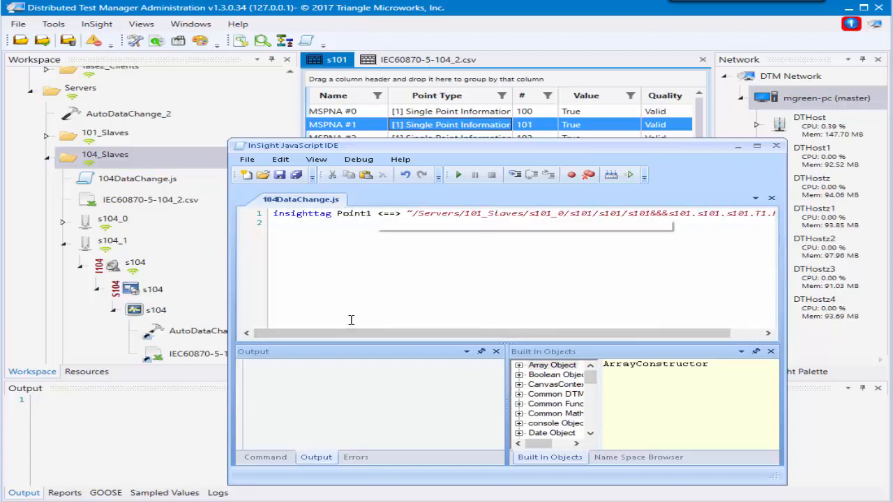
pyautogui.click(293, 289)
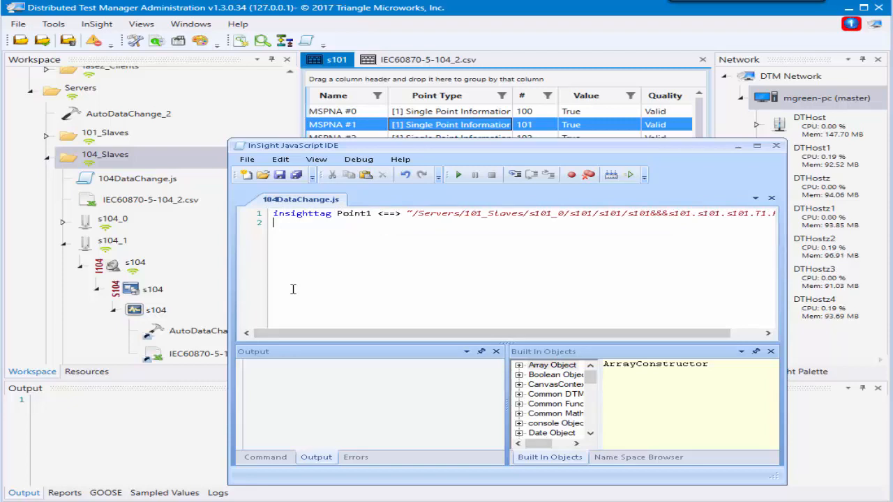
# Add the statement Point1 = 0; to 104DataChange.js and run the script with the s101 data points in view.
pyautogui.press('Return')
pyautogui.write('Point1 = 0;')
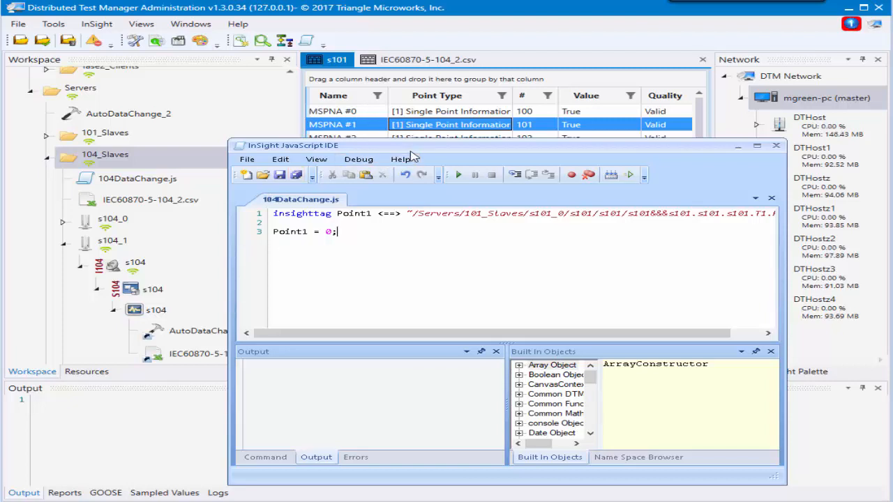
pyautogui.moveTo(399, 150); pyautogui.dragTo(518, 267)
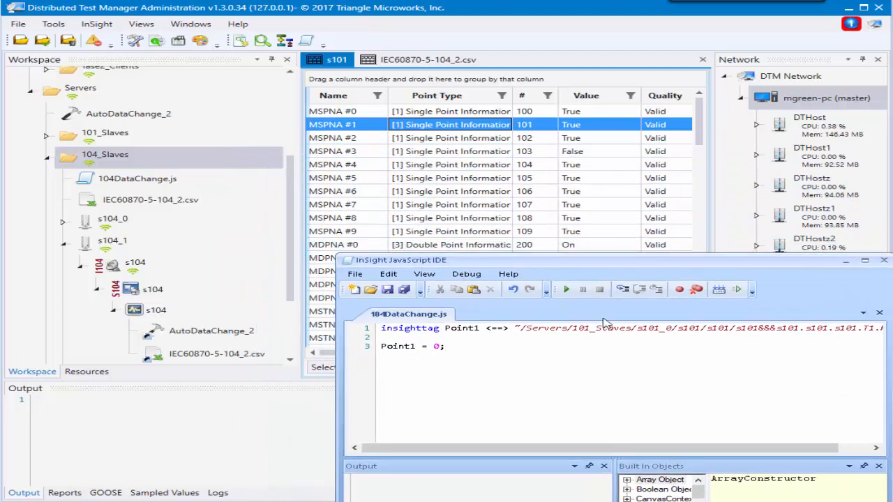
pyautogui.click(567, 290)
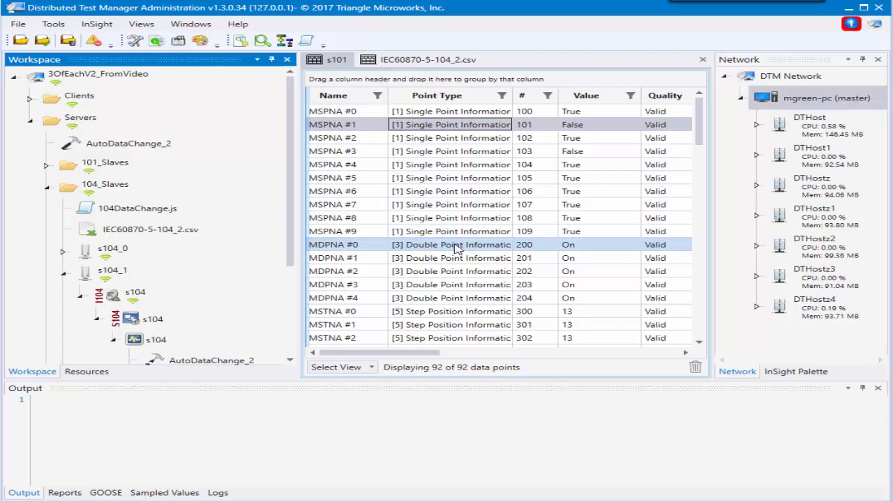
# Collapse 104_Slaves and the Servers folder, and expand the 104_Masters folder under Clients.
pyautogui.click(47, 189)
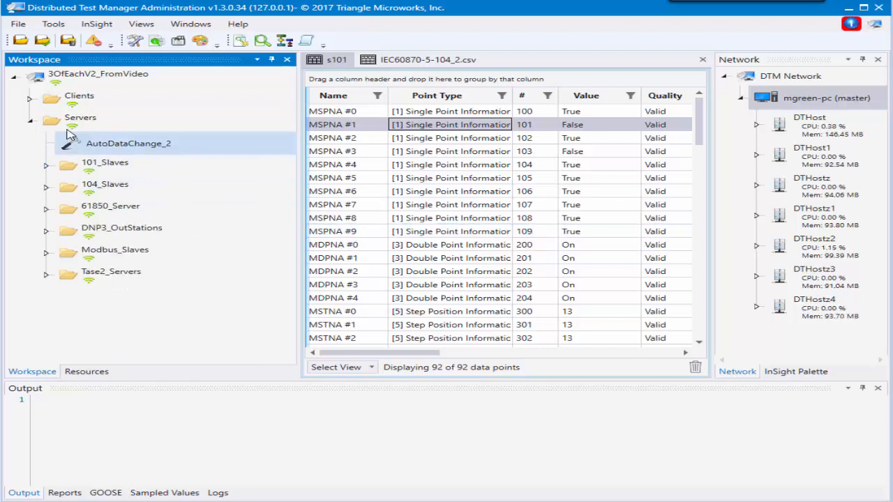
pyautogui.click(43, 124)
pyautogui.click(32, 122)
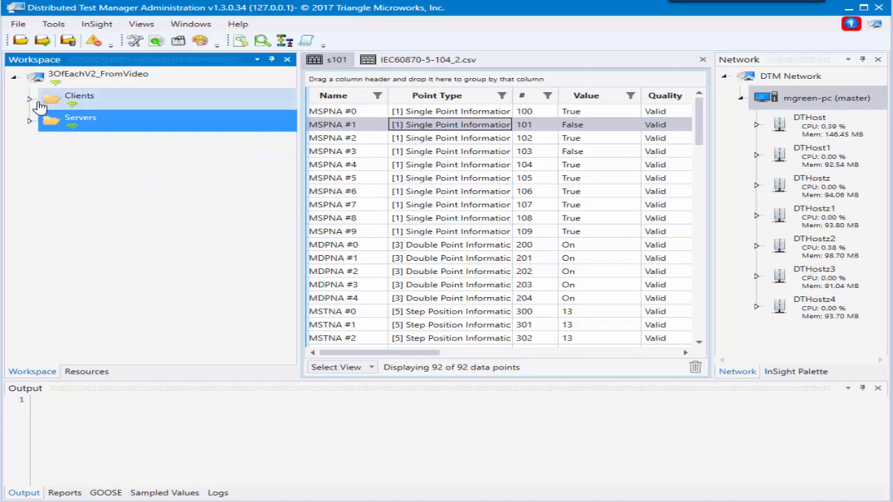
pyautogui.click(30, 99)
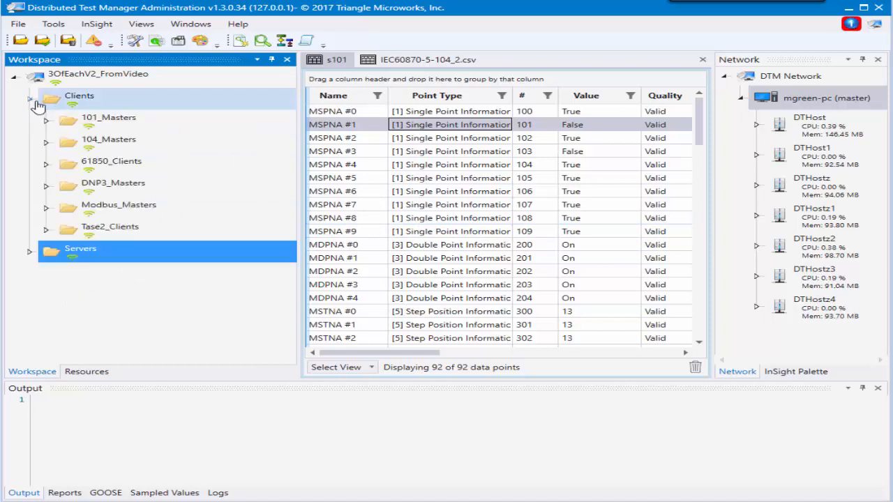
pyautogui.click(46, 143)
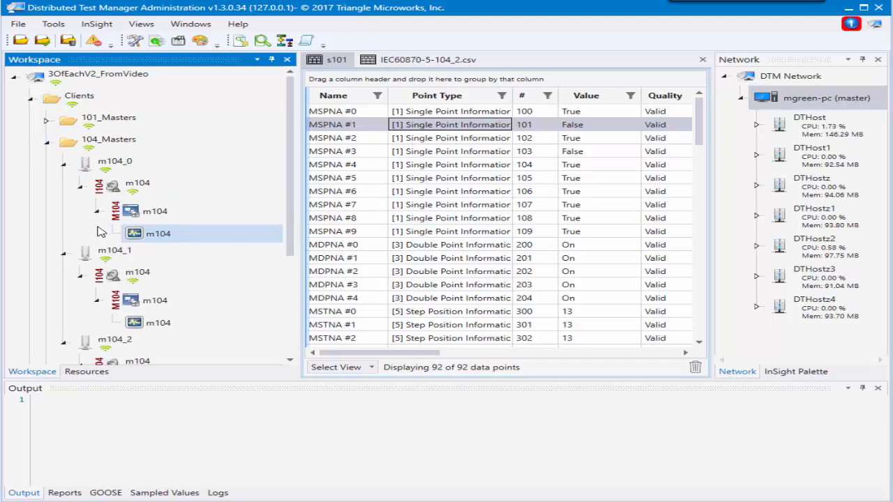
# Add a General Interrogation command with Global Station Interrogation to the m104_0 device.
pyautogui.rightClick(113, 166)
pyautogui.moveTo(155, 201)
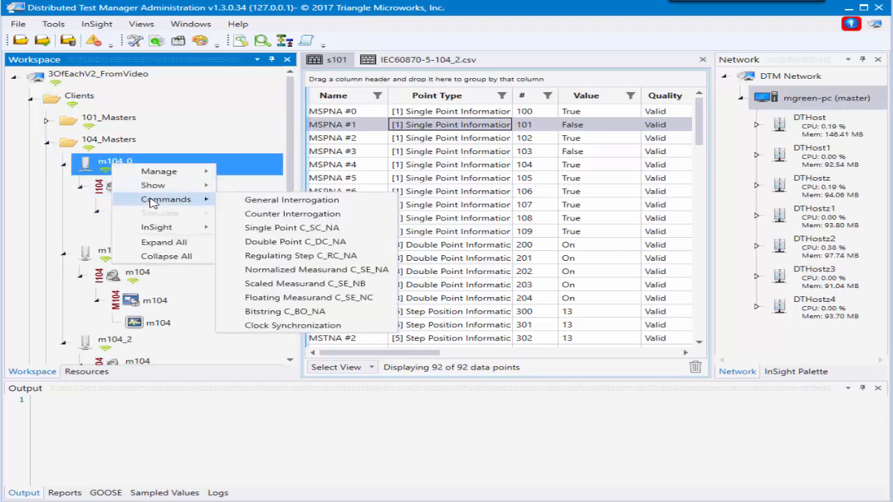
pyautogui.click(256, 205)
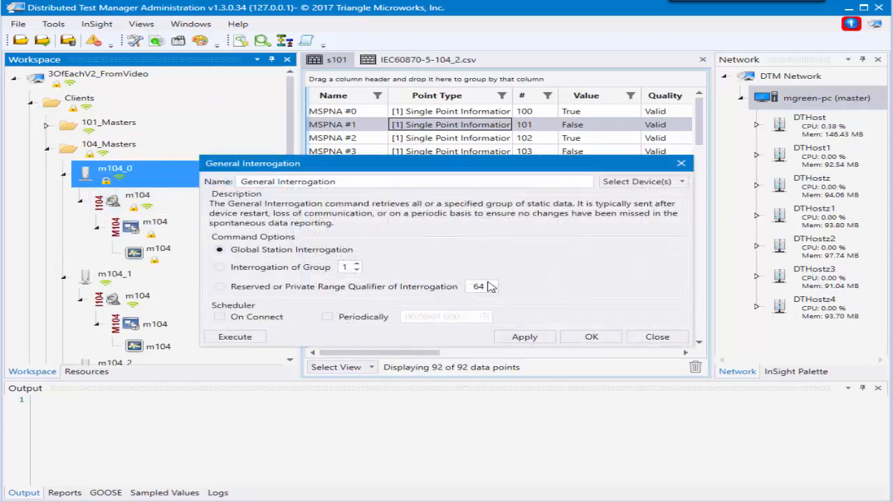
pyautogui.click(592, 337)
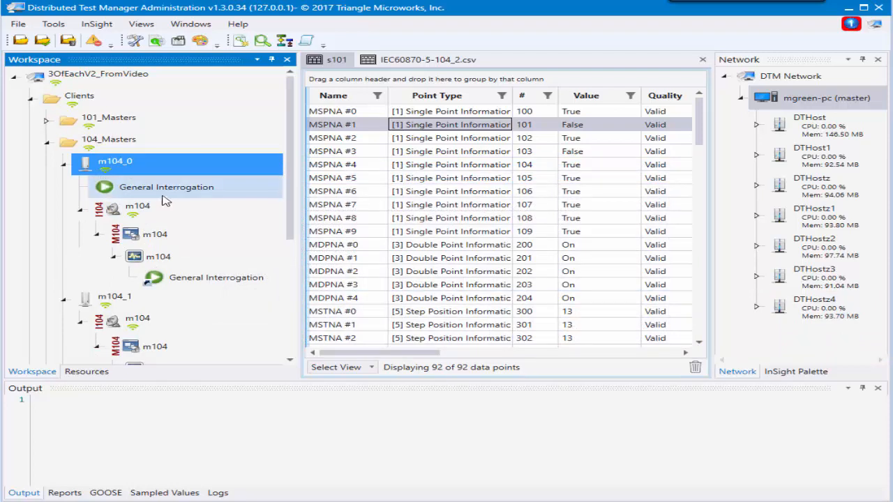
pyautogui.moveTo(166, 198)
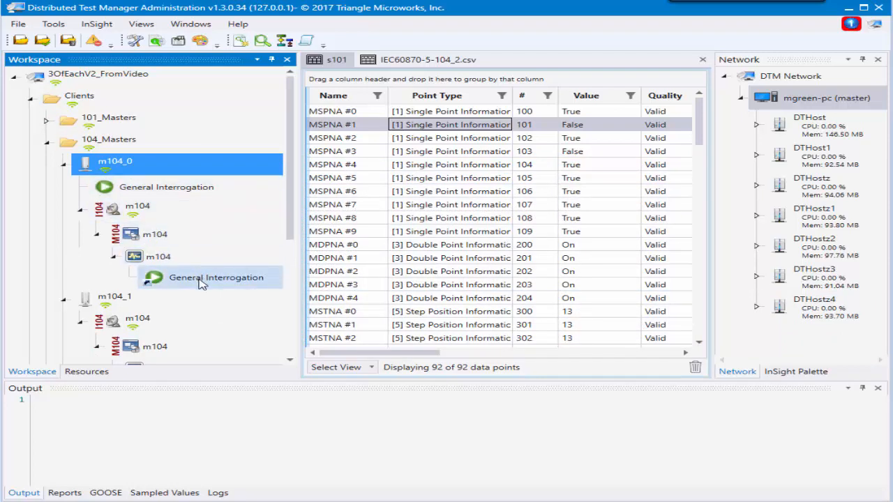
pyautogui.moveTo(147, 260)
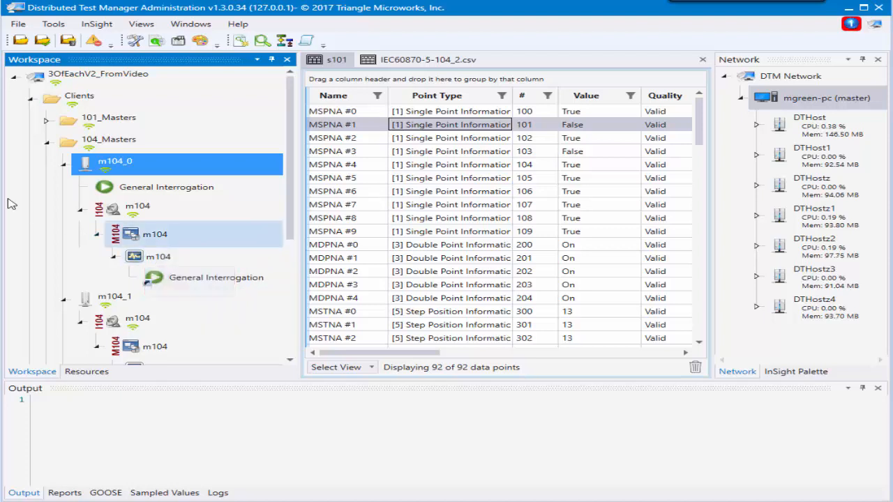
# Add a global station General Interrogation command to the 104_Masters folder and check its shortcuts under the three m104 devices.
pyautogui.rightClick(100, 144)
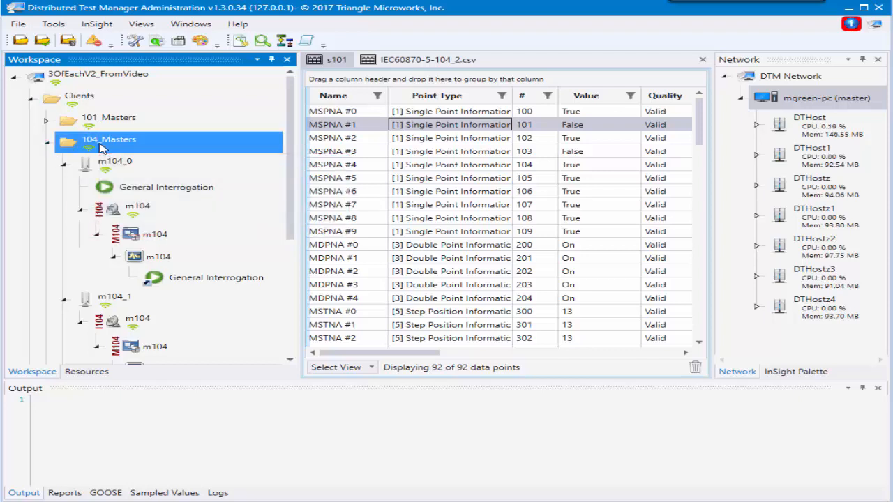
pyautogui.moveTo(150, 183)
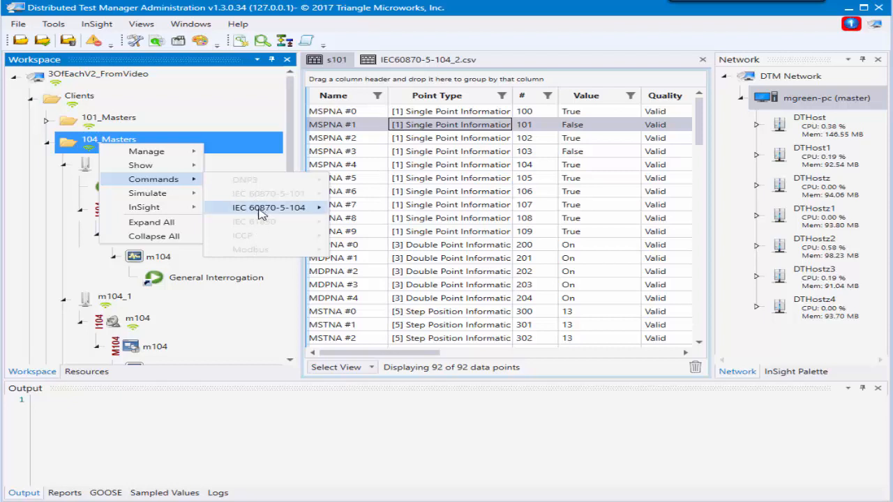
pyautogui.moveTo(263, 213)
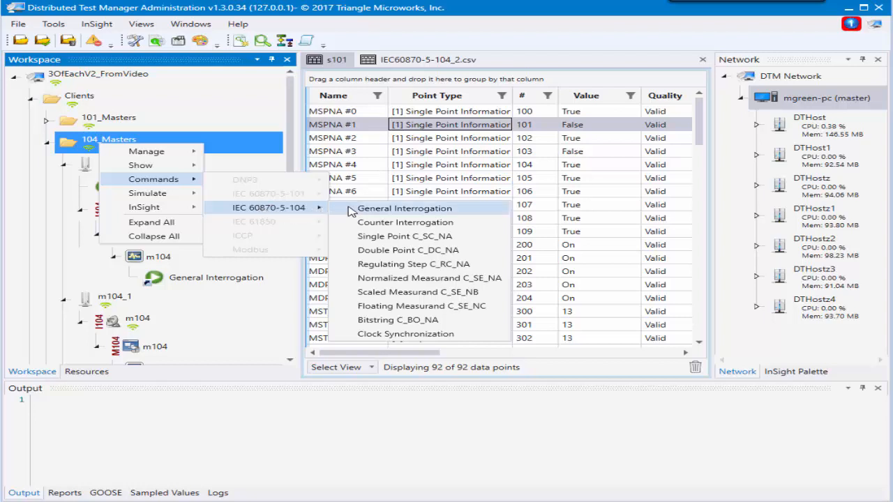
pyautogui.click(384, 211)
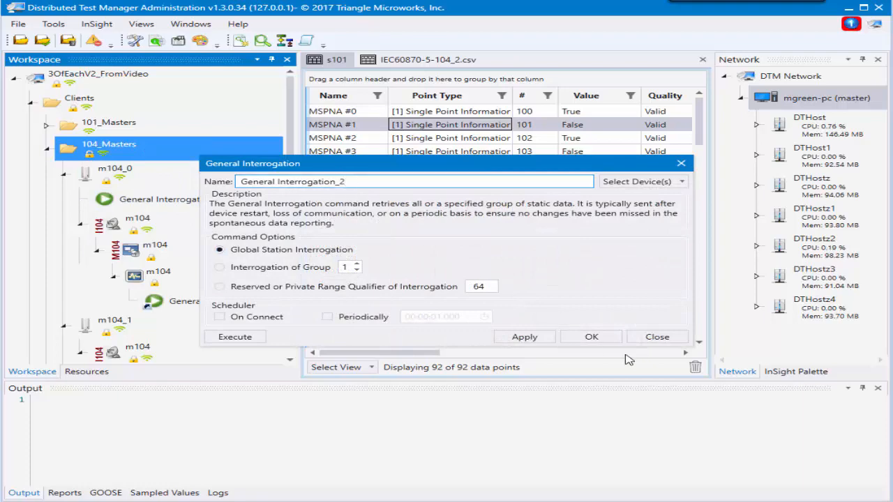
pyautogui.click(592, 337)
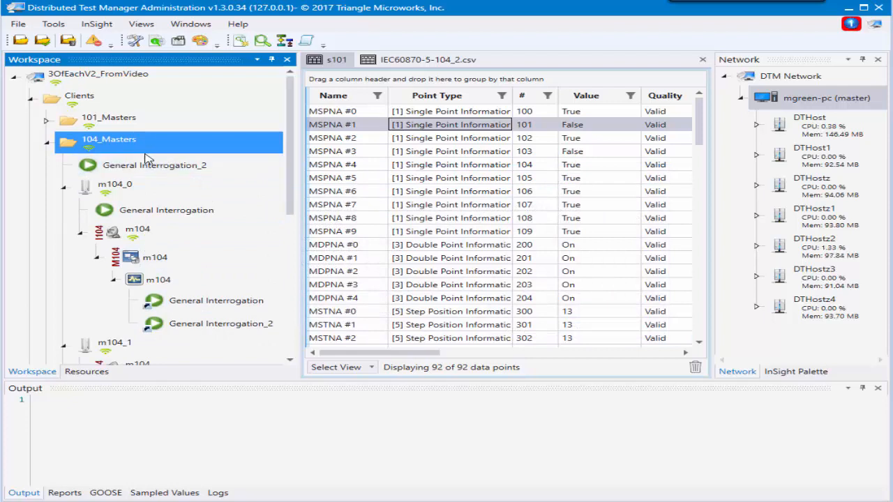
pyautogui.scroll(-3, 282, 265)
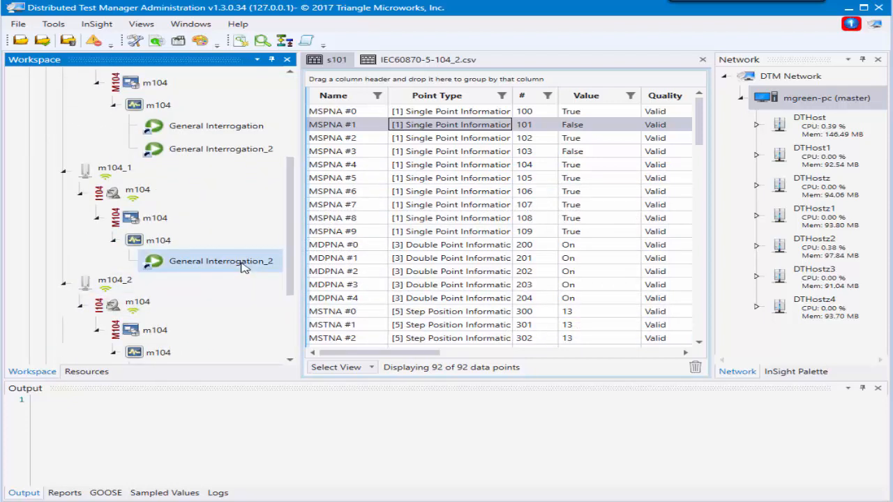
pyautogui.scroll(-1, 237, 265)
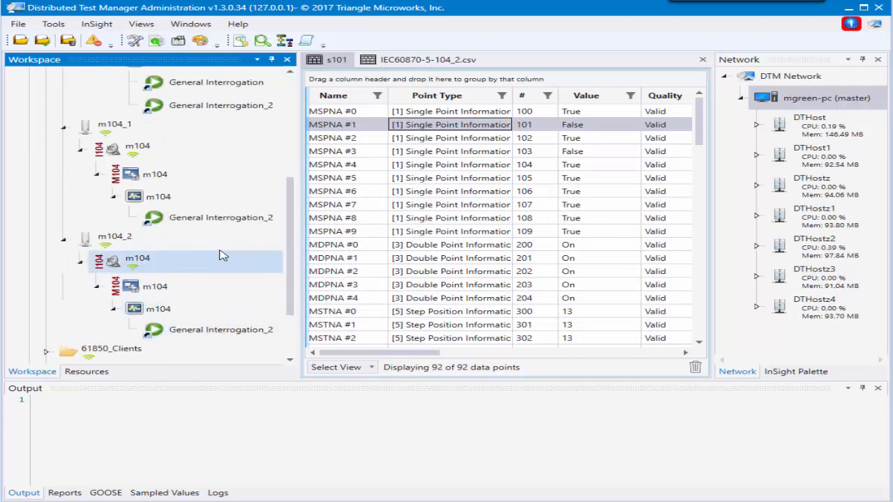
pyautogui.scroll(5, 219, 256)
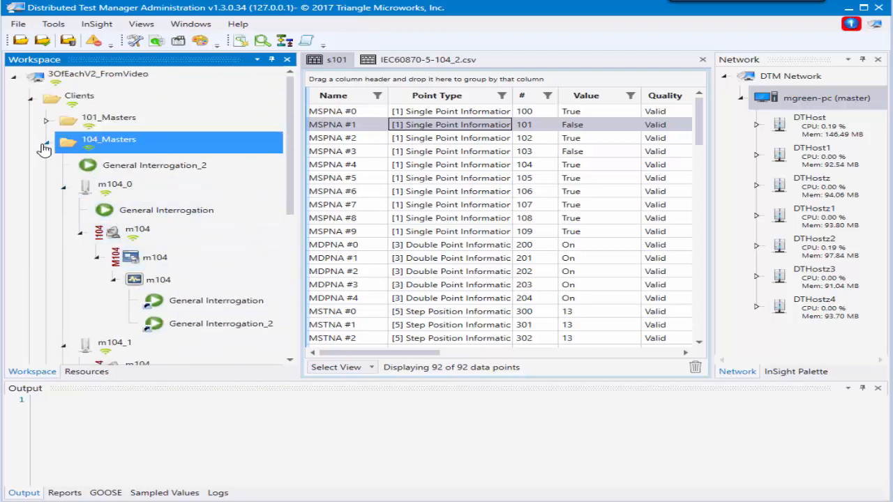
# Collapse 104_Masters and examine the commands available per protocol for the whole Clients folder.
pyautogui.click(46, 143)
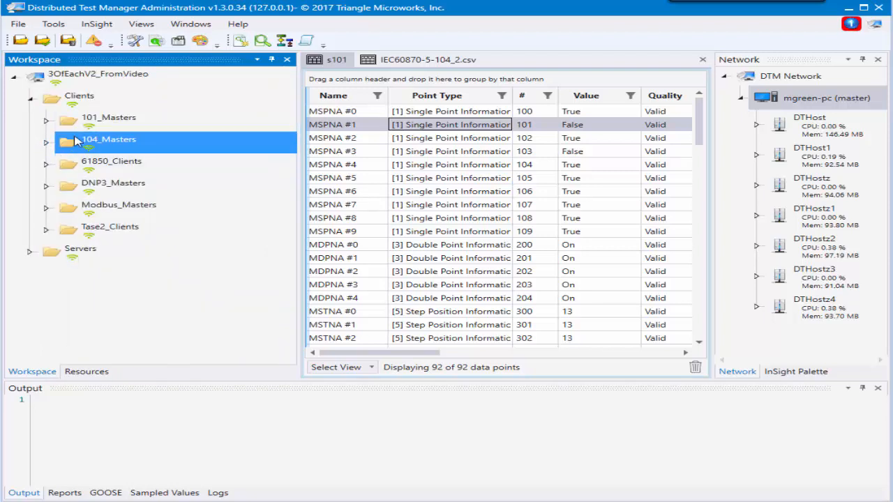
pyautogui.rightClick(75, 102)
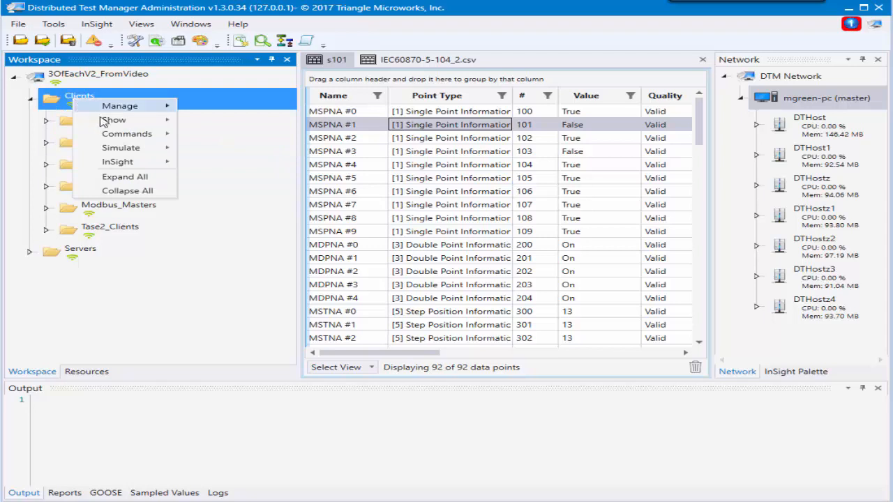
pyautogui.moveTo(126, 134)
pyautogui.moveTo(204, 136)
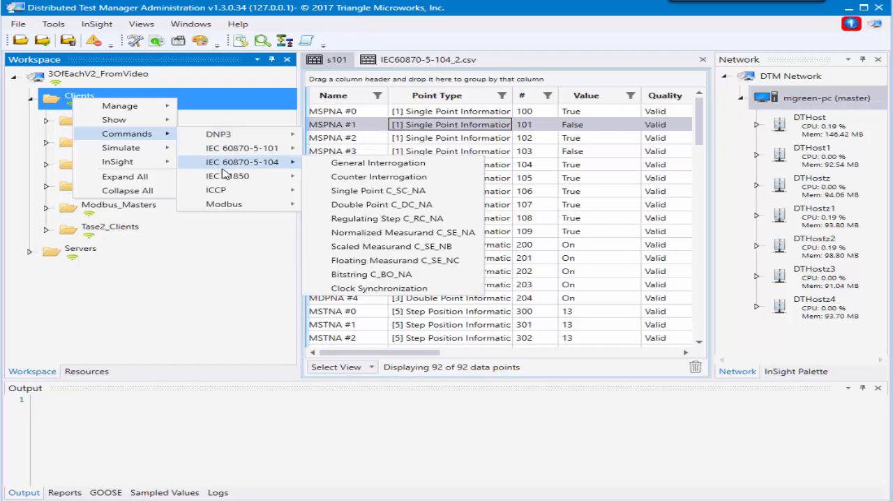
pyautogui.moveTo(231, 191)
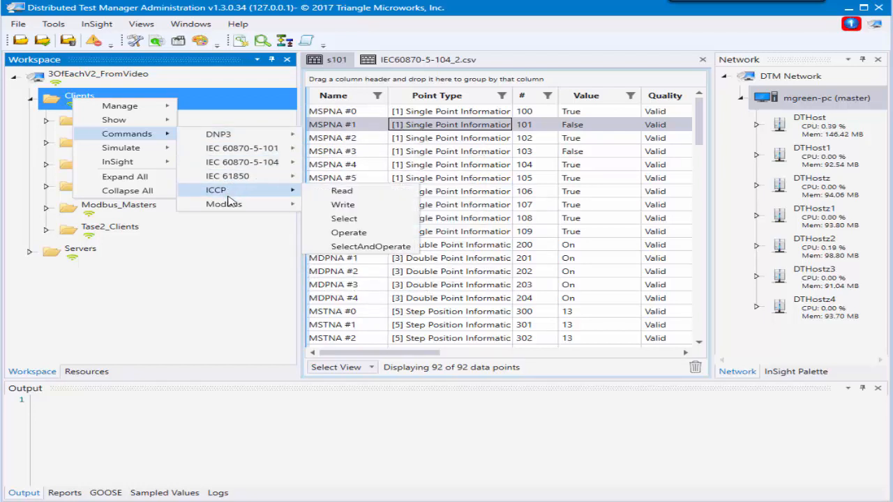
pyautogui.moveTo(245, 151)
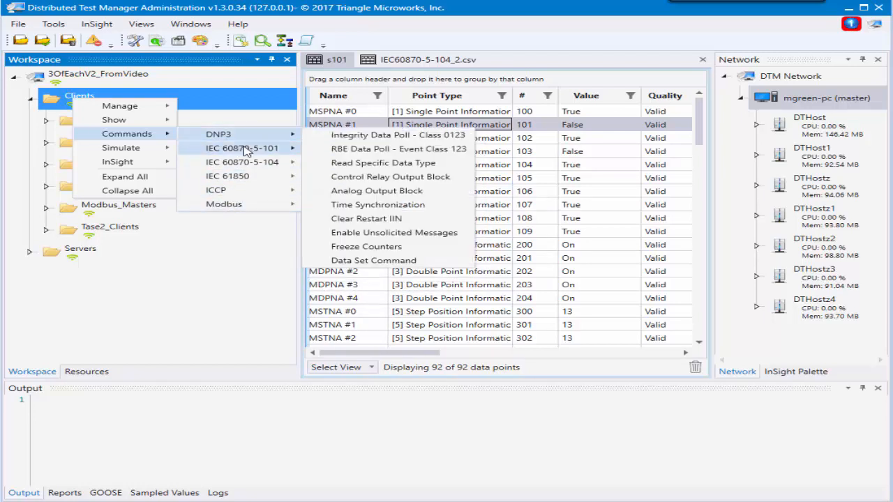